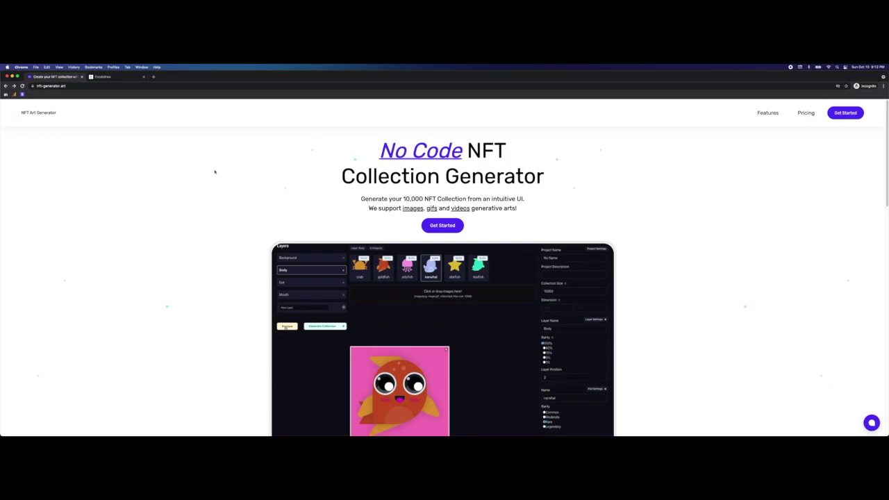
Step: Switch to the Excalidraw 'How to launch an NFT Collection' sketch, with Step 2 boxed
drag(342, 176, 478, 176)
click(150, 148)
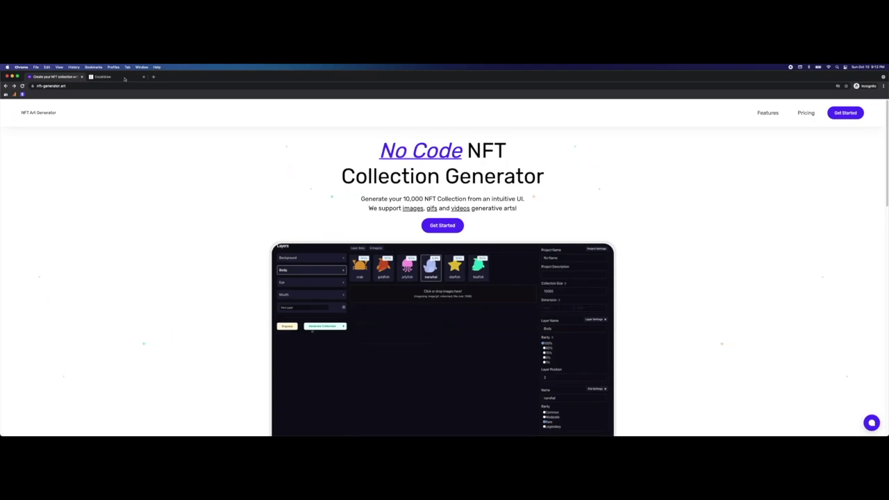
click(124, 79)
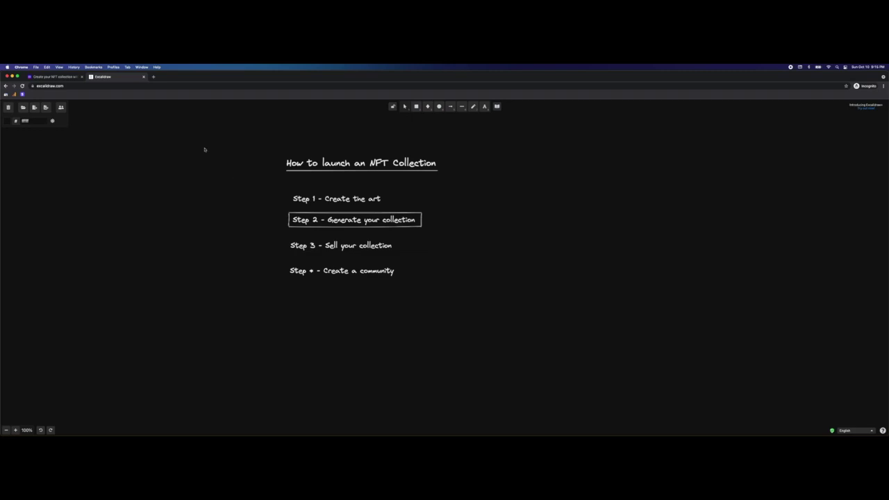
Step: Return to the NFT Art Generator page and launch the generator app with Get Started
click(68, 77)
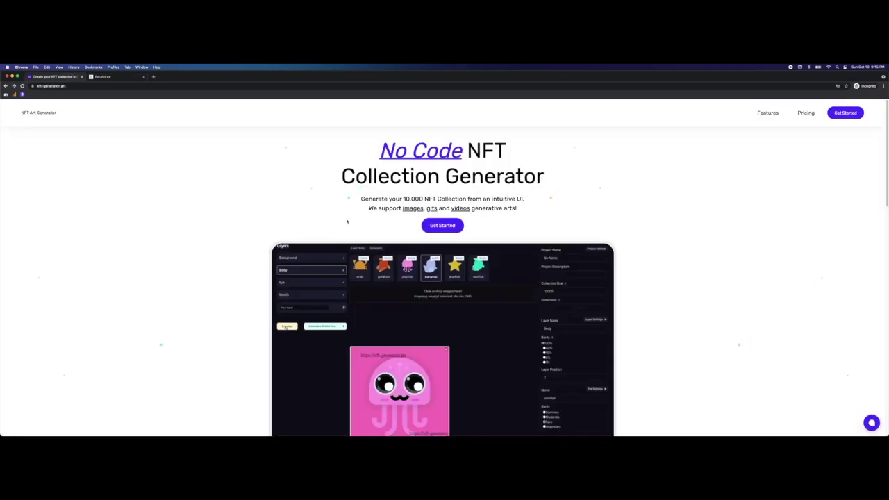
click(445, 226)
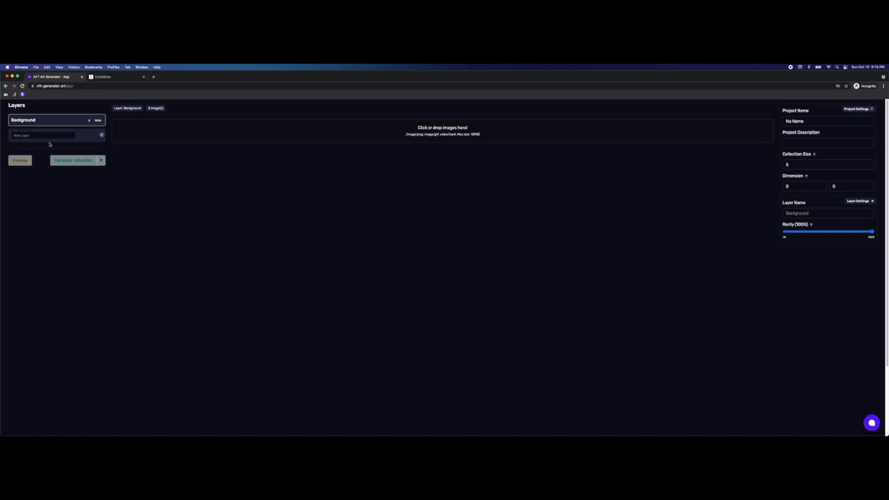
Step: Create four new layers named Base, Eye, Mouth and Accessory below Background
click(49, 120)
click(47, 135)
text(Base)
key(Return)
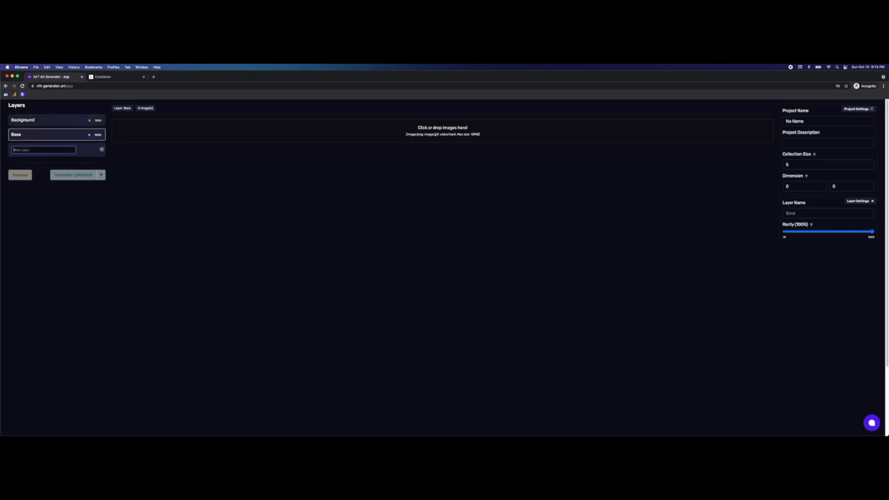
text(Eye)
key(Return)
text(M)
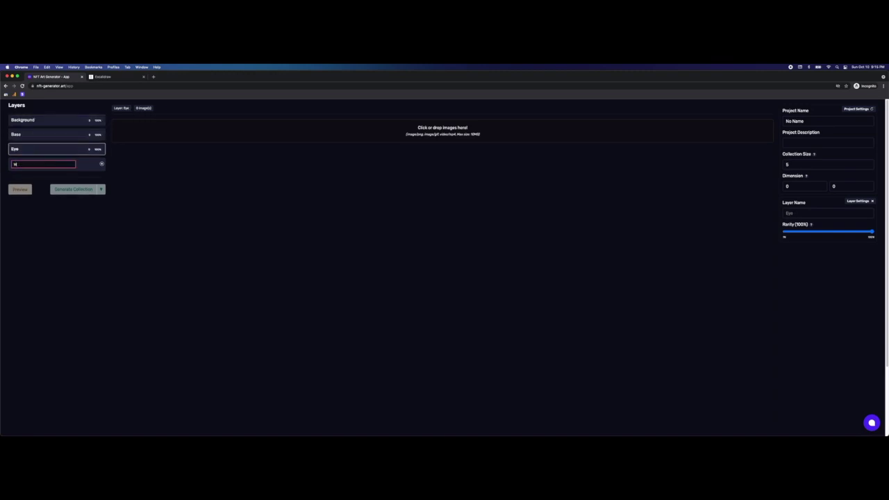
text(outh)
key(Return)
text(Access)
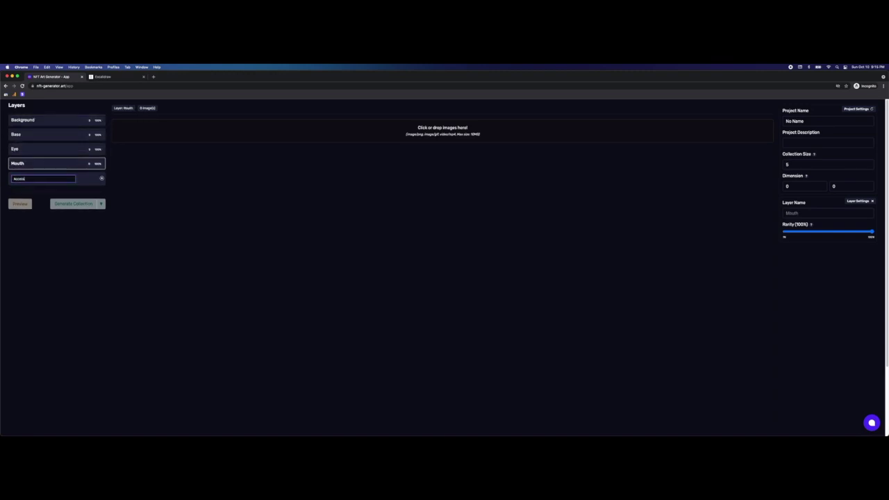
text(ory)
key(Return)
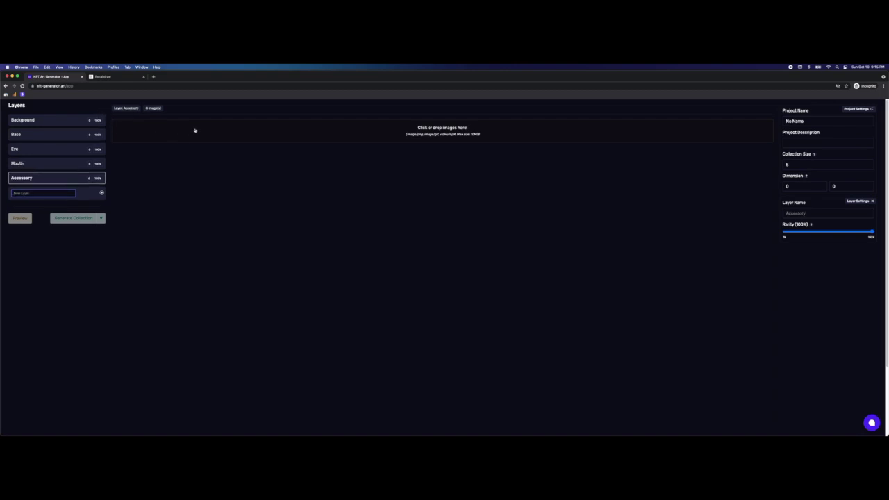
Step: Drag the five images from the Backgrounds folder into the Background layer
key(super+Tab)
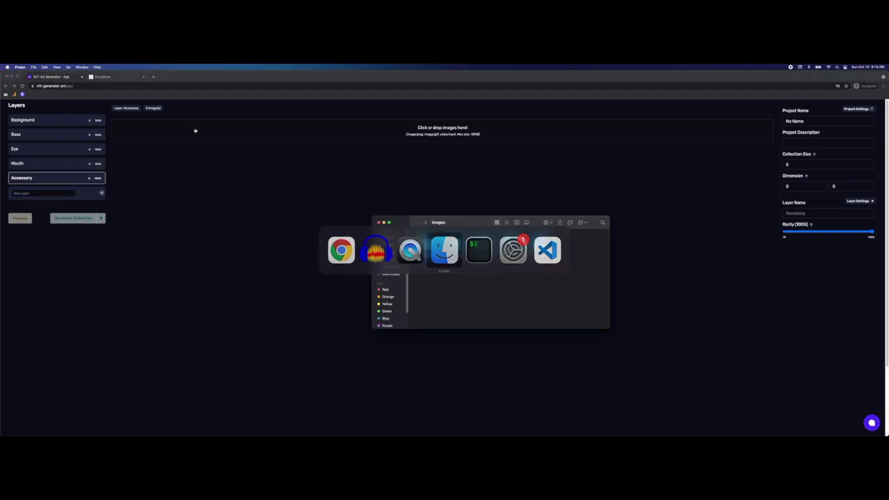
key(super+Tab)
click(54, 120)
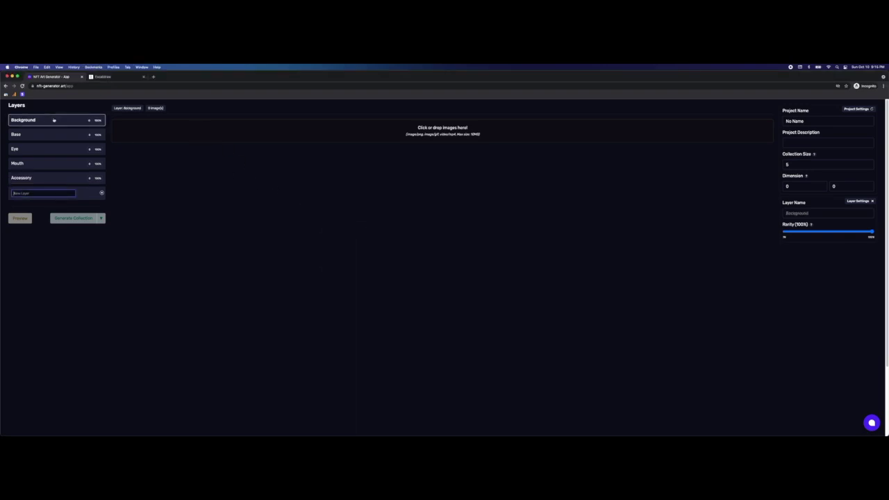
key(super+Tab)
click(452, 244)
double_click(453, 244)
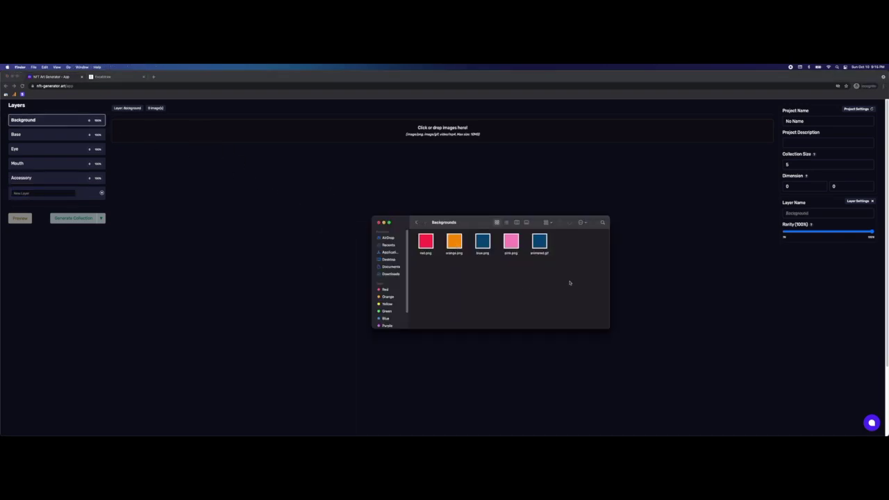
drag(569, 282, 429, 121)
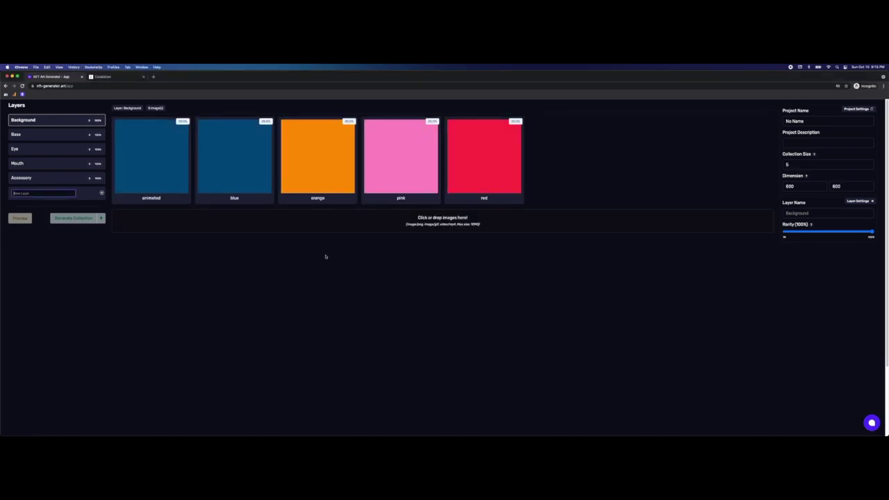
Step: Add the bases images to the Base layer and the six eye images to Eye
click(45, 135)
key(super+Tab)
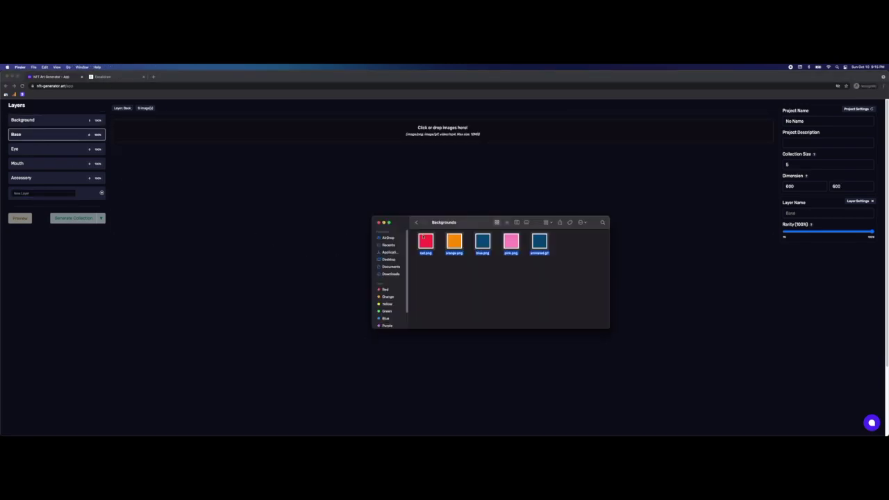
click(417, 223)
drag(482, 244, 442, 131)
click(58, 150)
key(super+Tab)
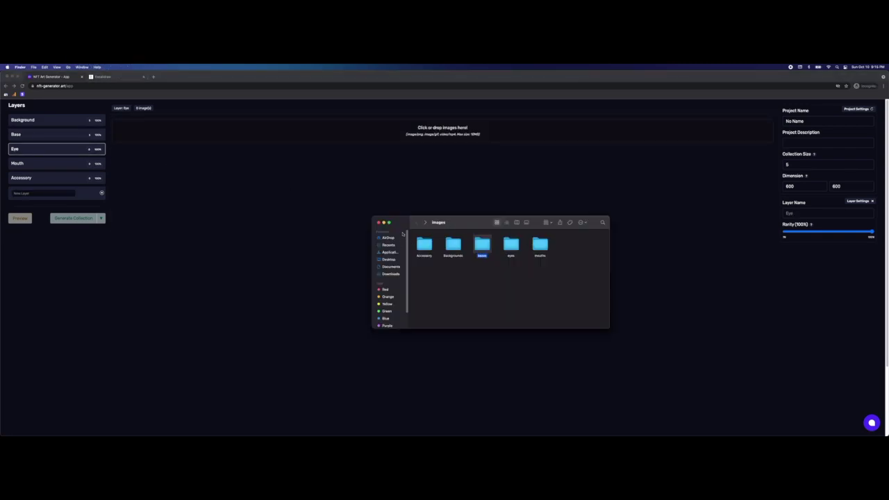
double_click(510, 244)
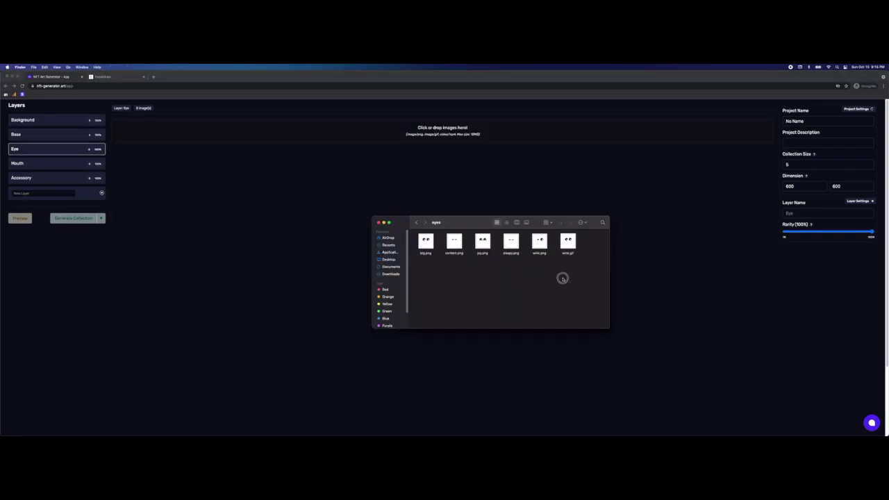
drag(561, 275, 442, 131)
Step: Add the five mouth images to Mouth and the six accessory images to Accessory
click(84, 164)
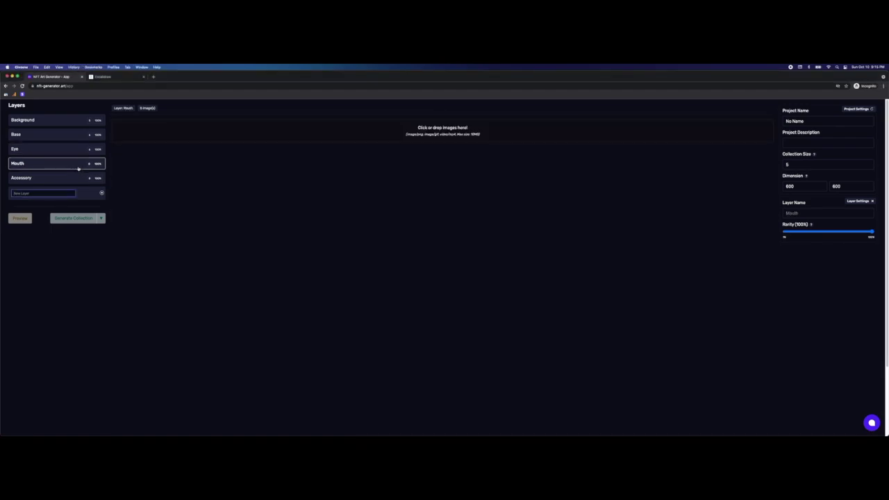
key(super+Tab)
click(417, 222)
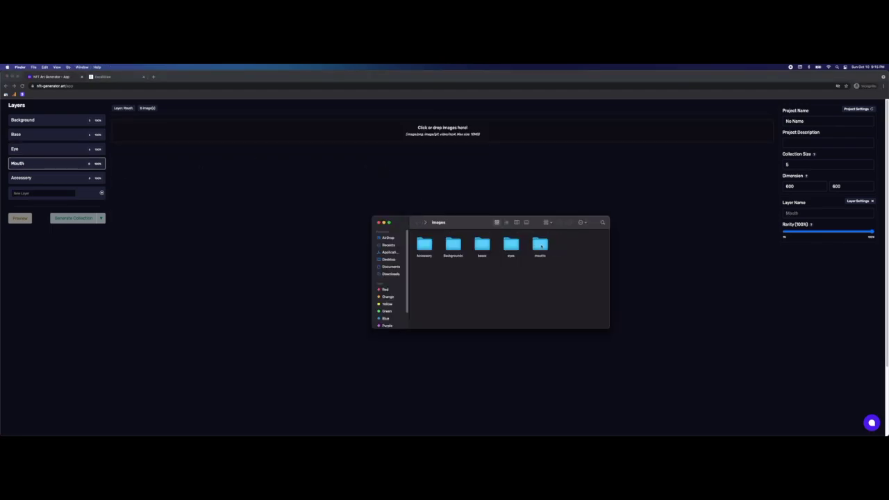
double_click(541, 246)
drag(543, 273, 437, 129)
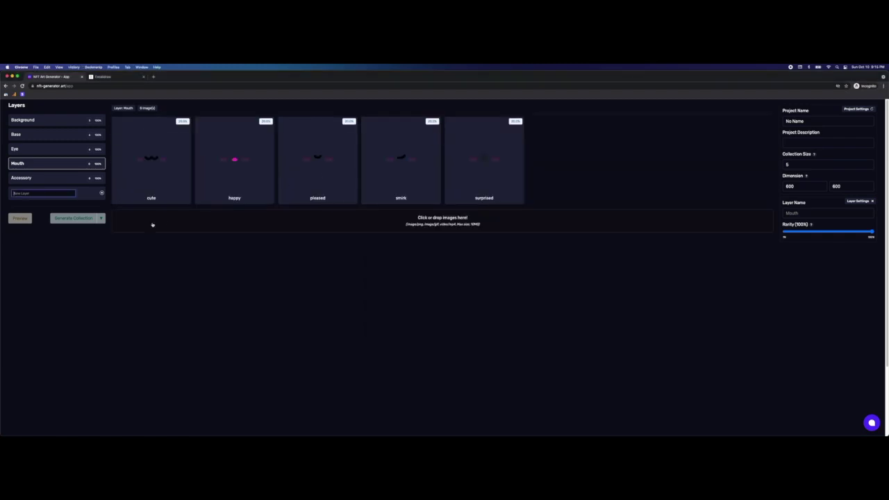
click(86, 178)
key(super+Tab)
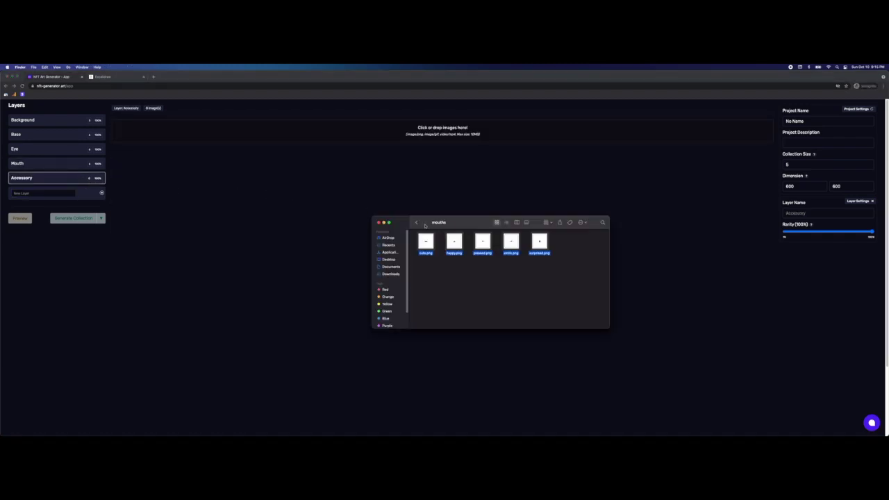
click(417, 223)
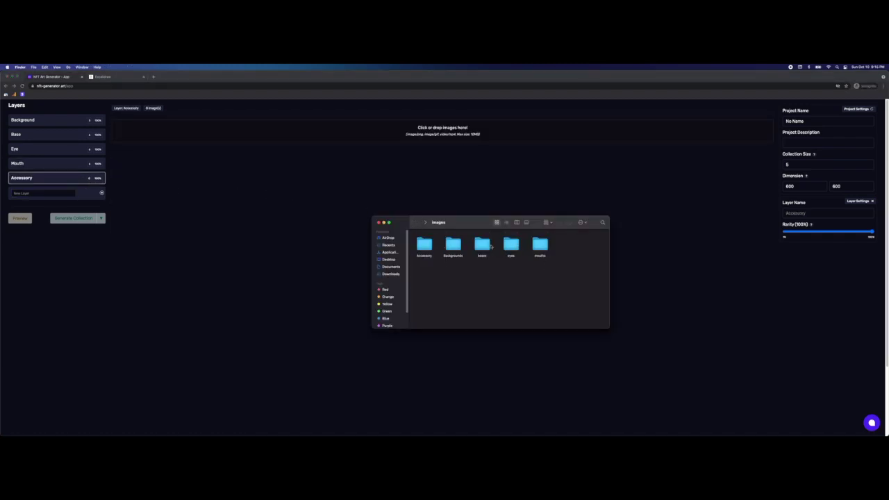
double_click(425, 245)
drag(561, 280, 422, 135)
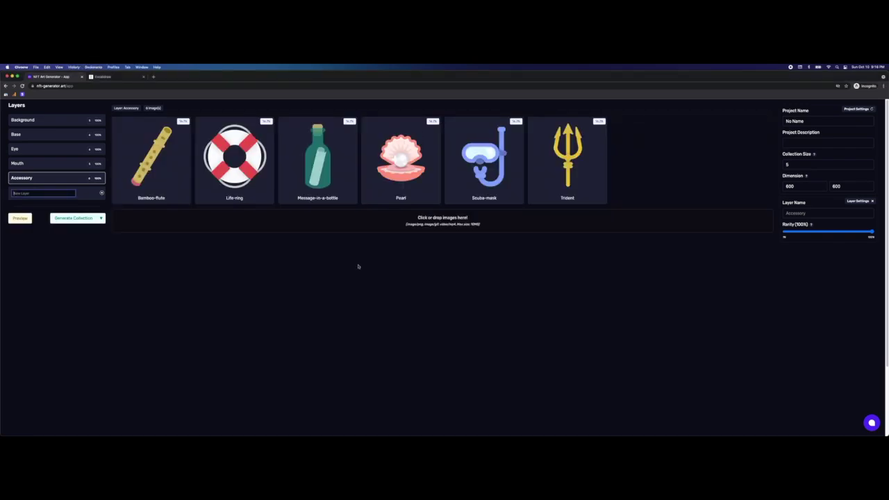
click(299, 341)
click(83, 121)
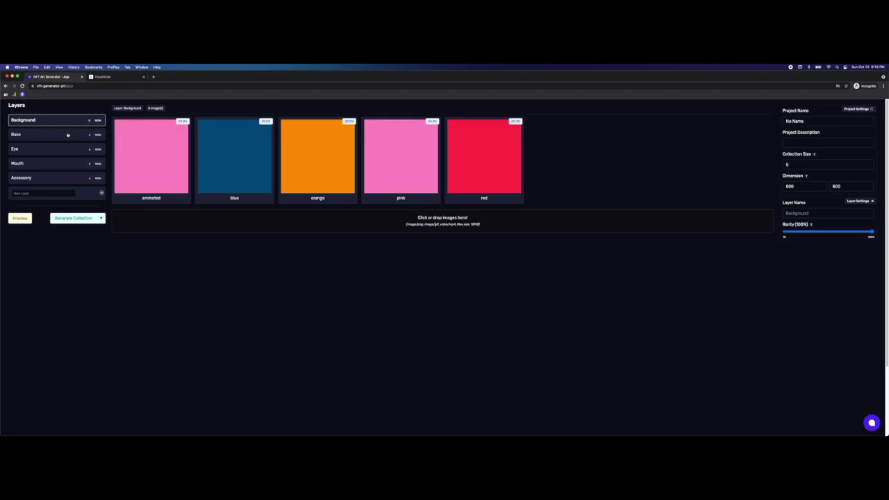
click(59, 178)
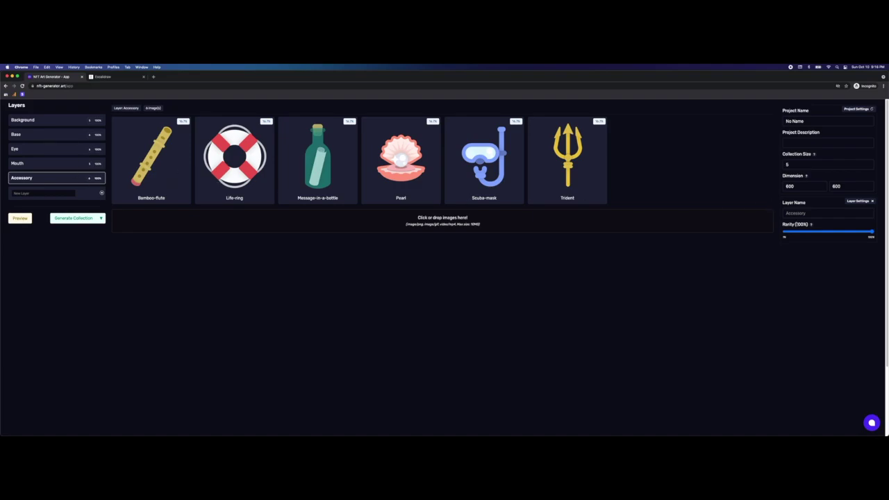
Step: Drop the Accessory layer's rarity from 100% to 10% and open the Bamboo-flute image's settings
drag(790, 234, 779, 229)
click(176, 175)
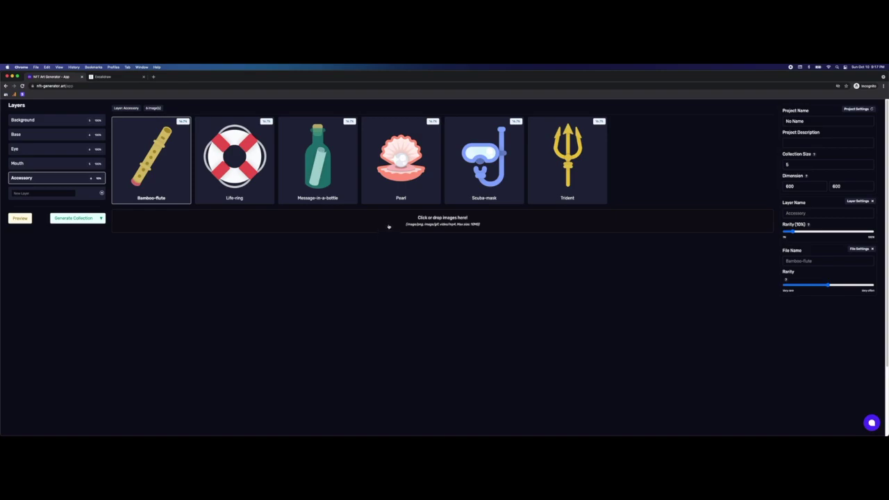
Step: Open the Pearl accessory image's file settings
click(406, 171)
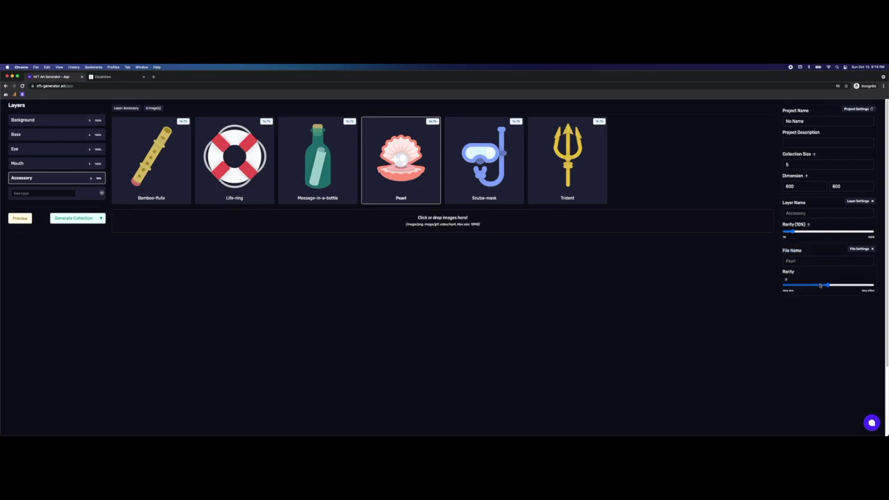
Step: Lower Pearl's rarity to 4.3%, leaving the others at 19.1%, and generate a preview
drag(827, 286, 786, 287)
drag(786, 286, 795, 286)
click(360, 274)
click(64, 179)
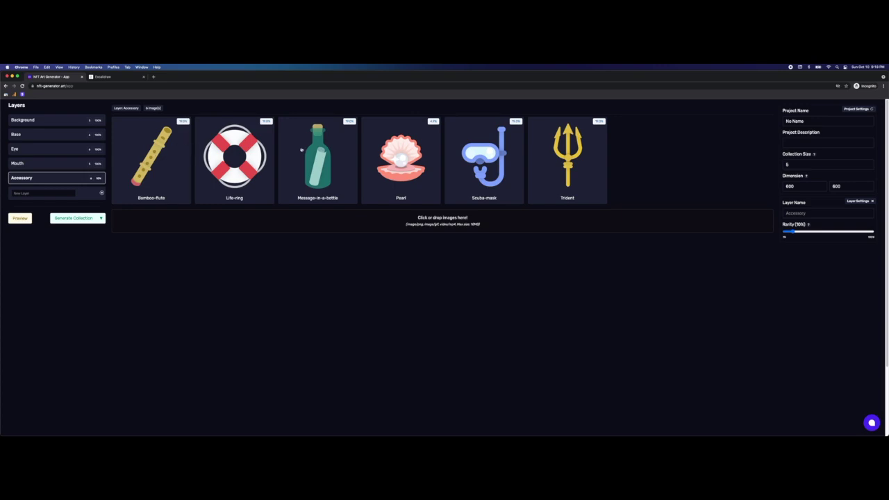
click(420, 156)
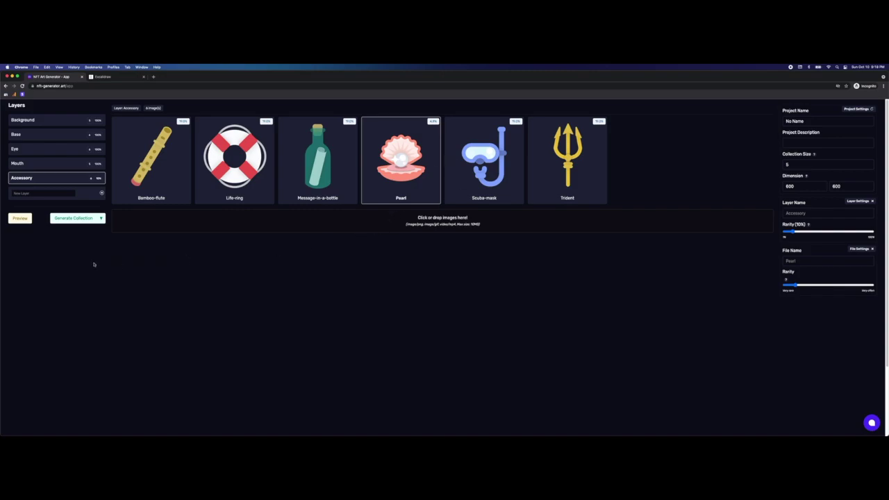
click(19, 218)
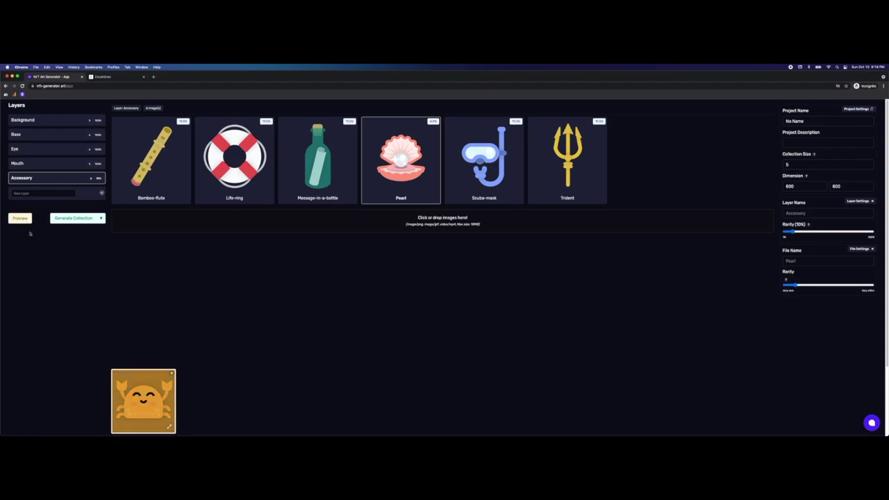
Step: Enlarge the preview, cycle random combinations to a winking pink jellyfish on orange, then show Background's images
click(170, 428)
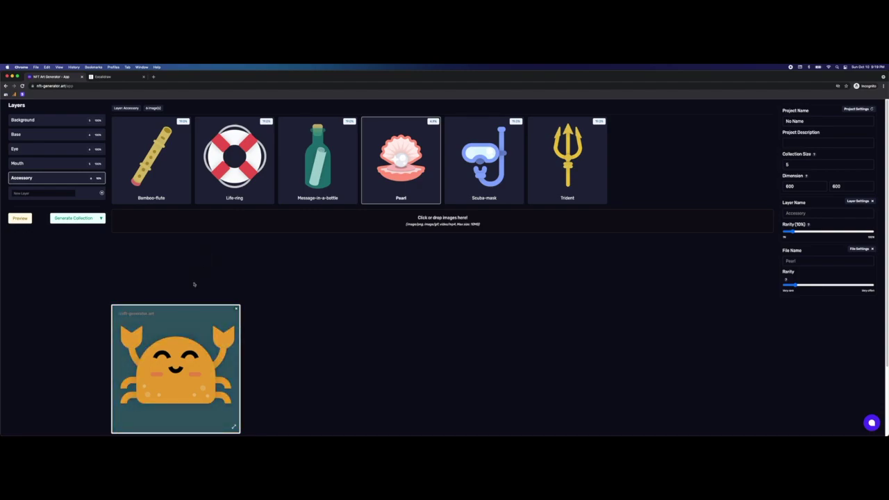
click(21, 219)
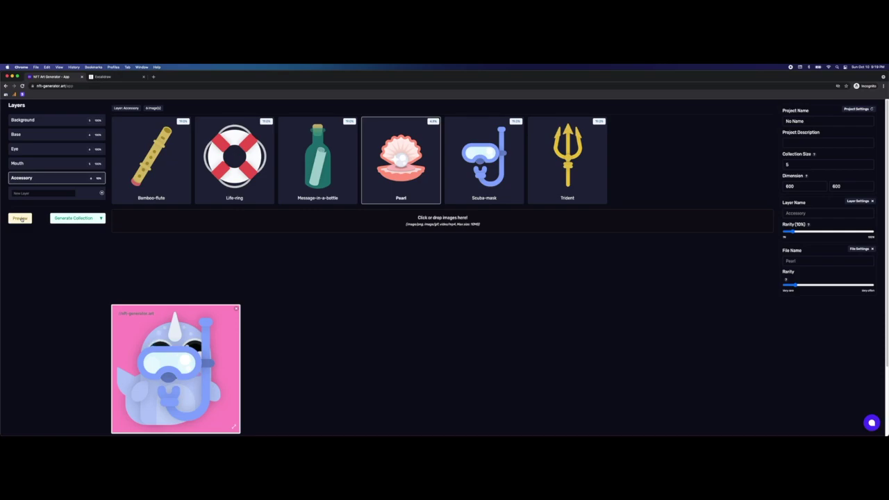
click(21, 219)
click(21, 219)
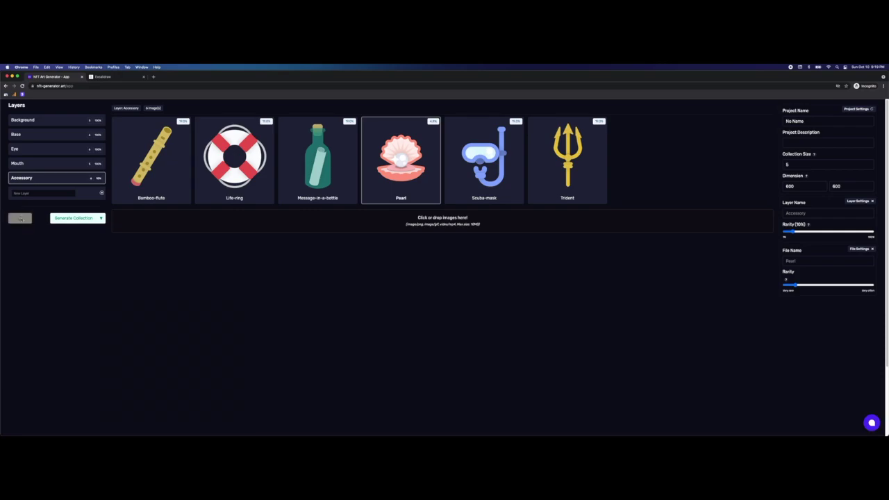
click(21, 219)
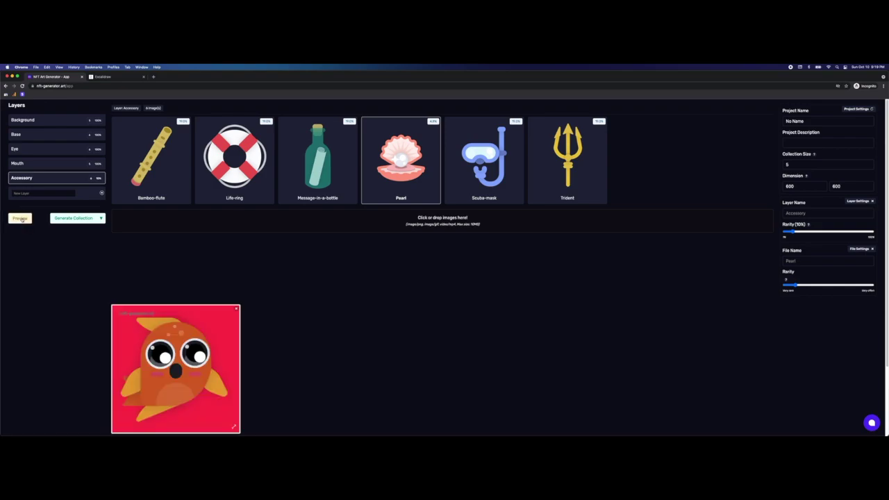
click(24, 219)
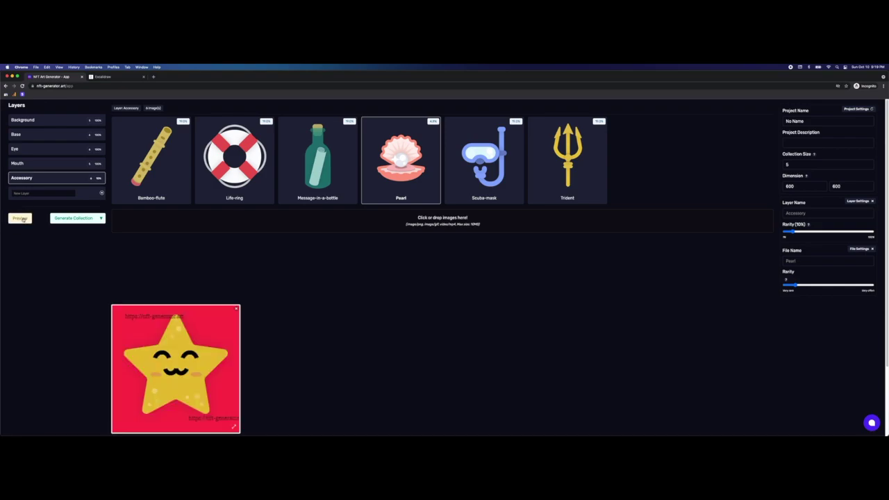
click(23, 220)
click(23, 219)
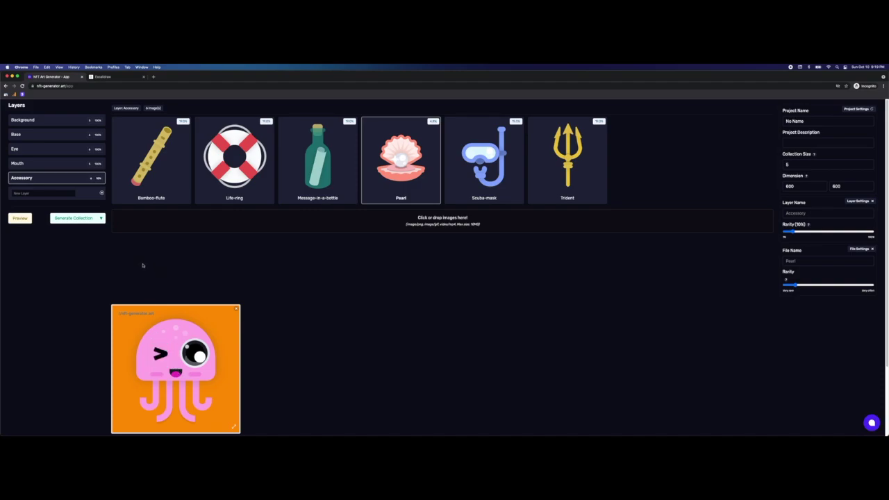
click(66, 124)
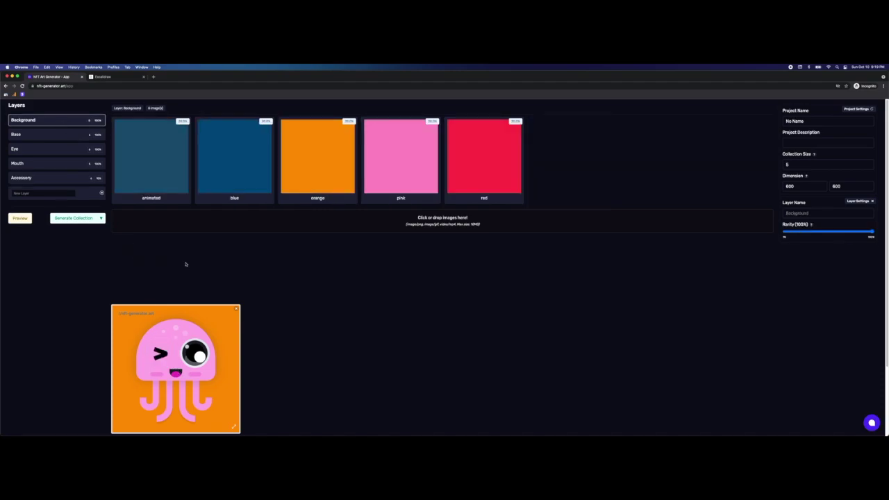
Step: Inspect the animated background's settings, then the first wink eye image's settings
click(159, 167)
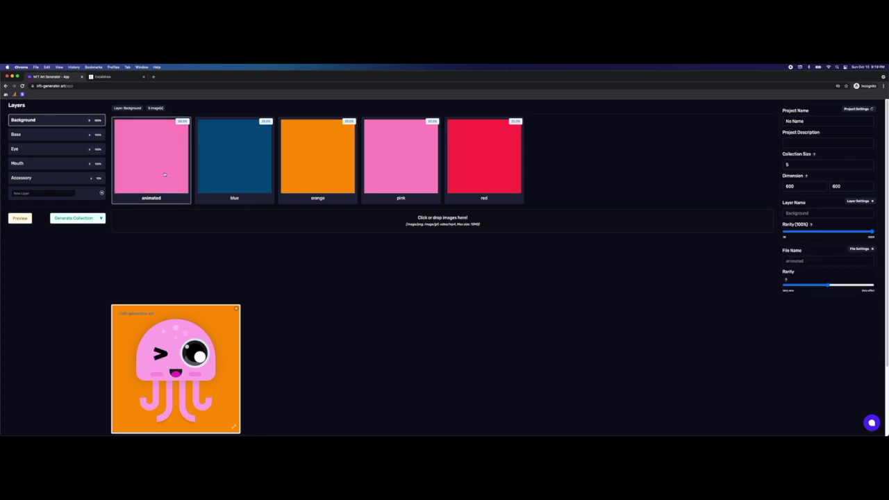
click(97, 152)
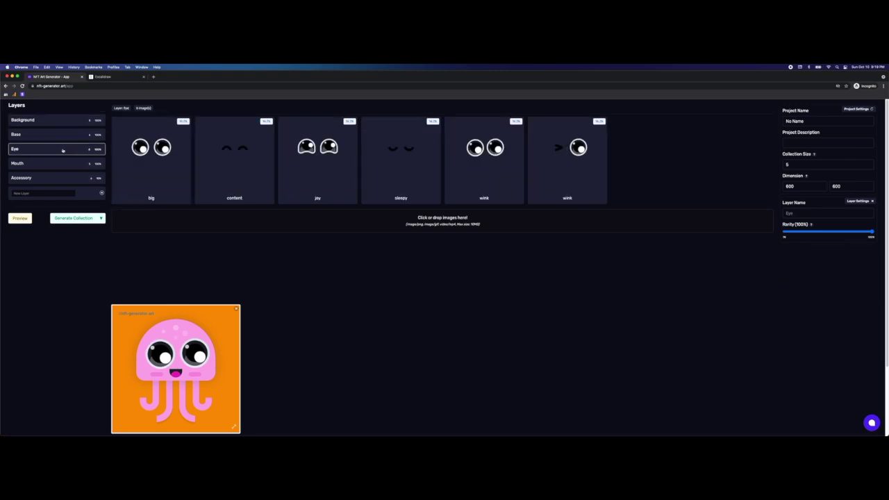
click(465, 176)
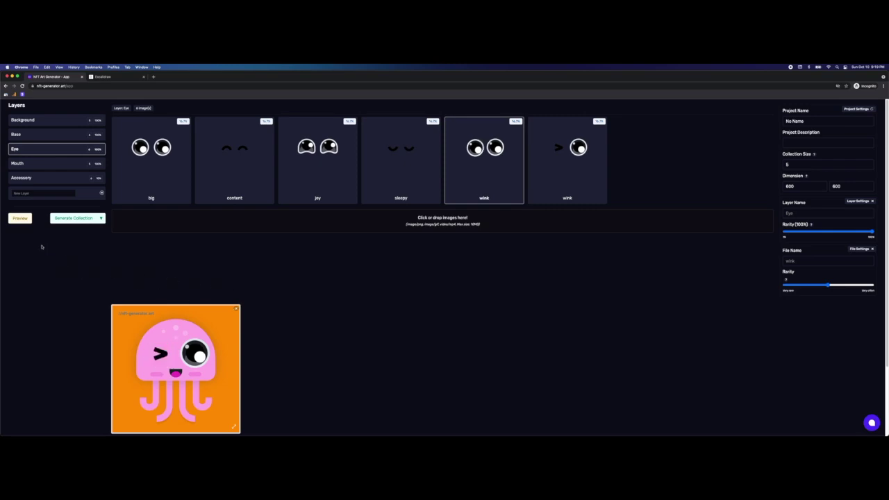
Step: Generate five more random previews, then close the preview image
click(24, 221)
click(25, 221)
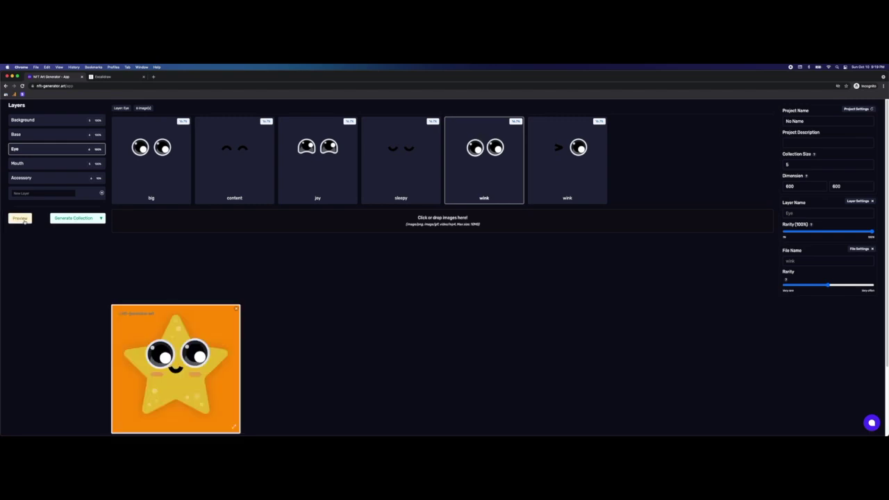
click(25, 220)
click(25, 220)
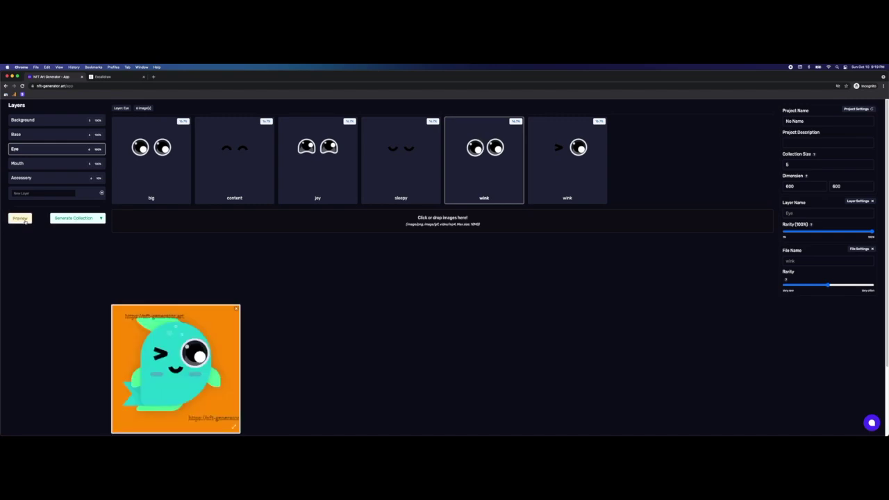
click(24, 220)
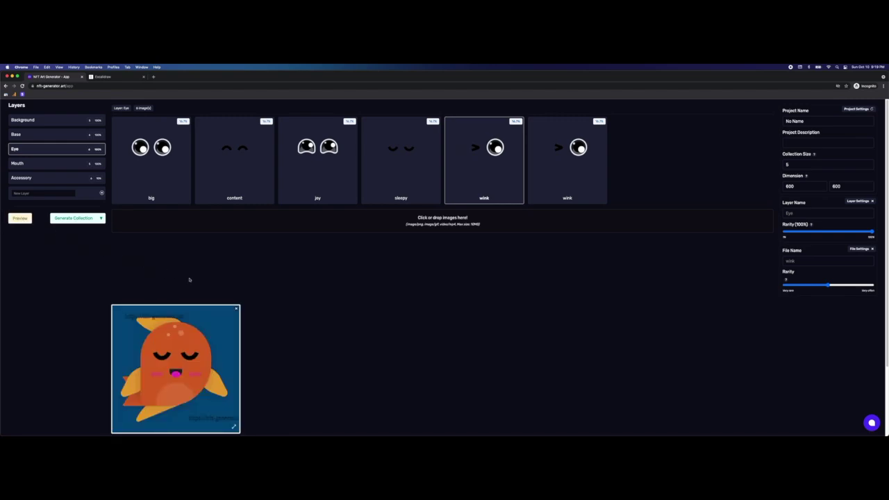
click(236, 309)
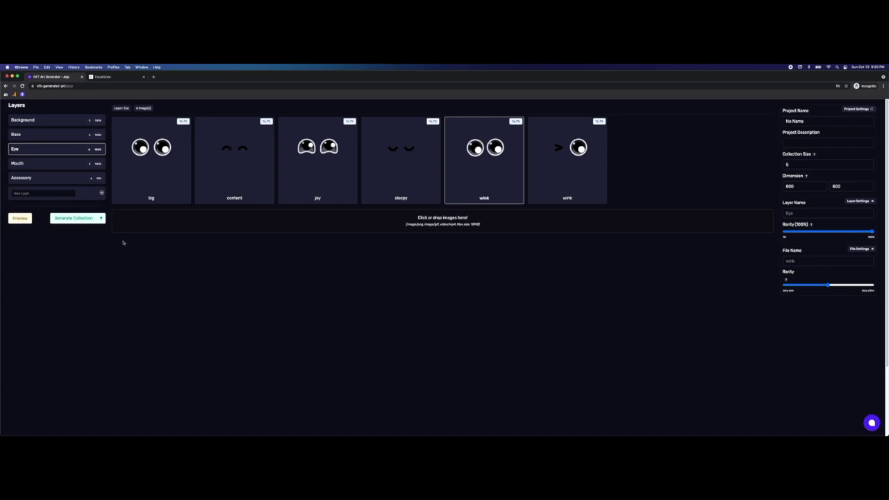
Step: Choose the 100 Generative Art option and change the collection size to 50
click(102, 218)
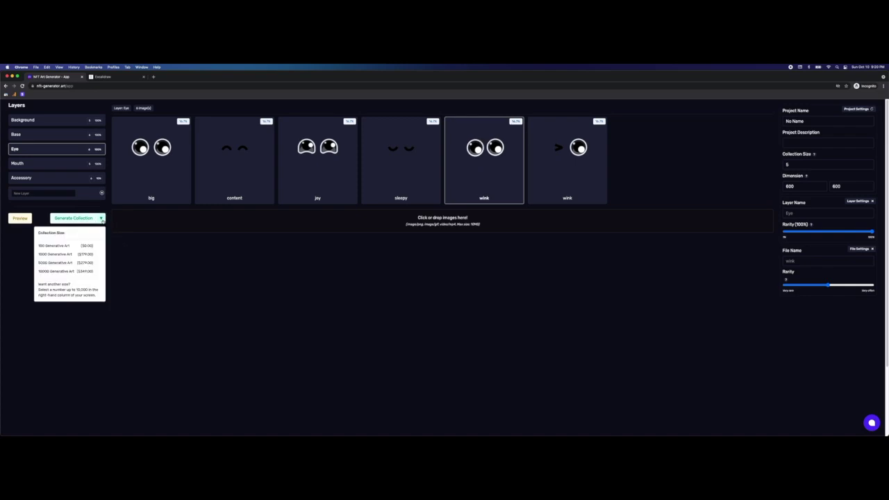
click(66, 246)
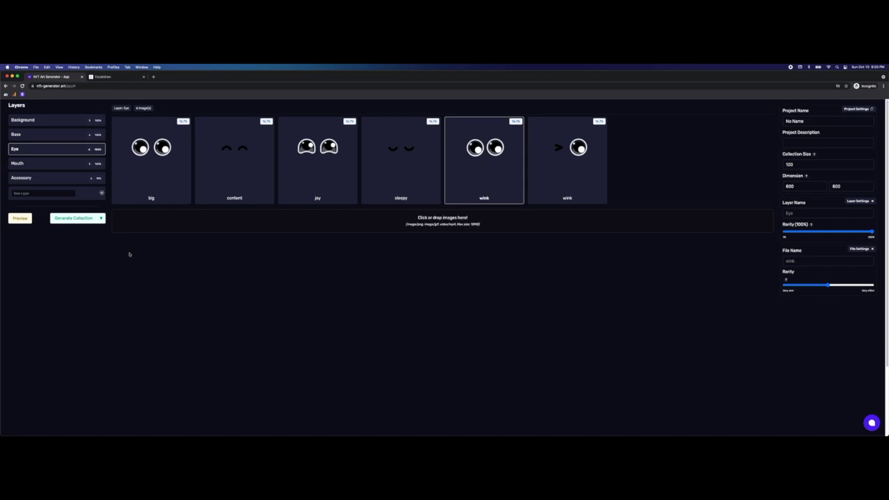
click(788, 164)
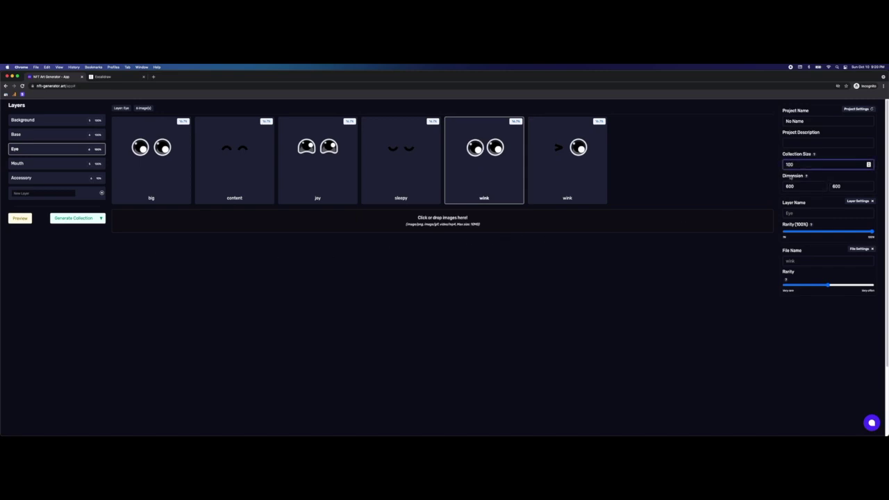
key(BackSpace)
text(6)
click(119, 242)
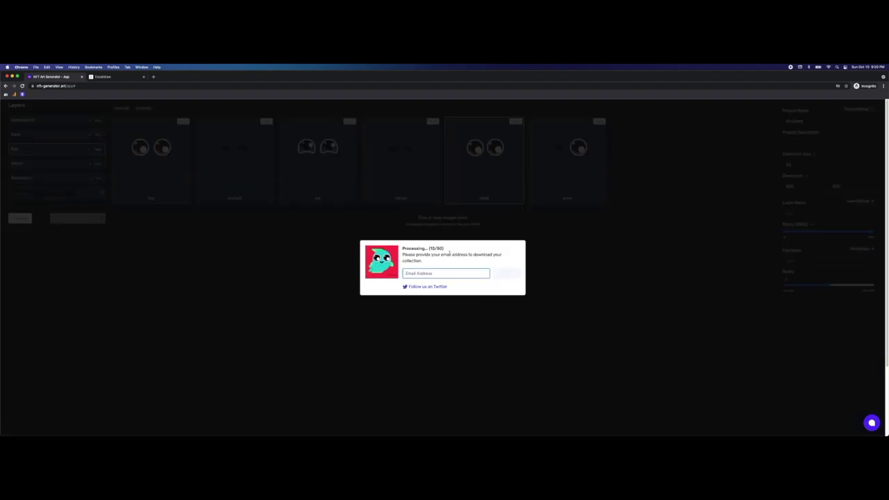
Step: Enter the contact e-mail address and download the finished 50-image collection as sample.zip
click(443, 273)
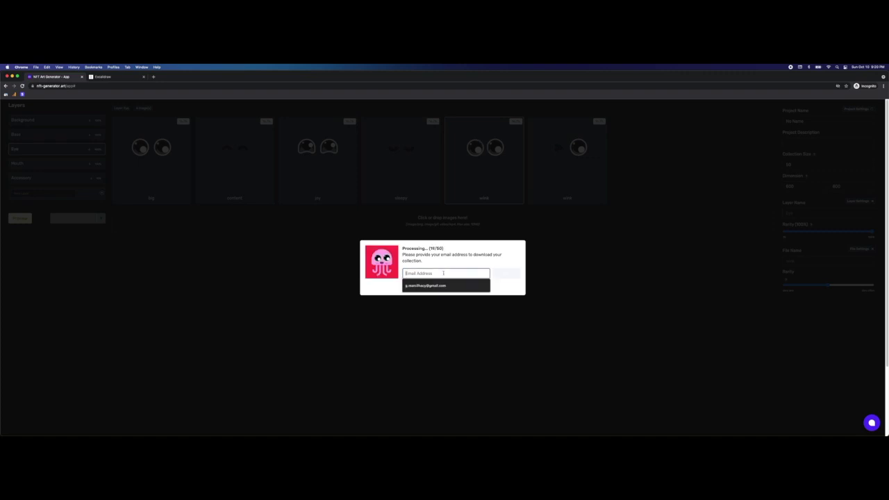
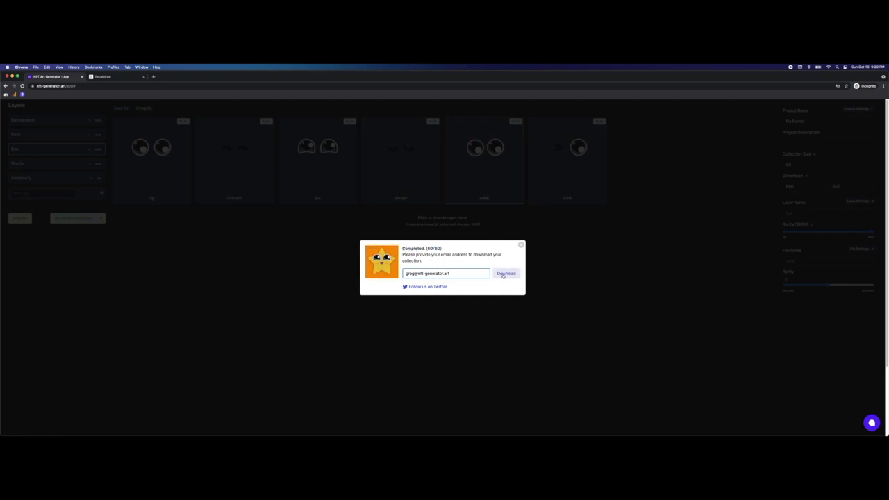
click(506, 273)
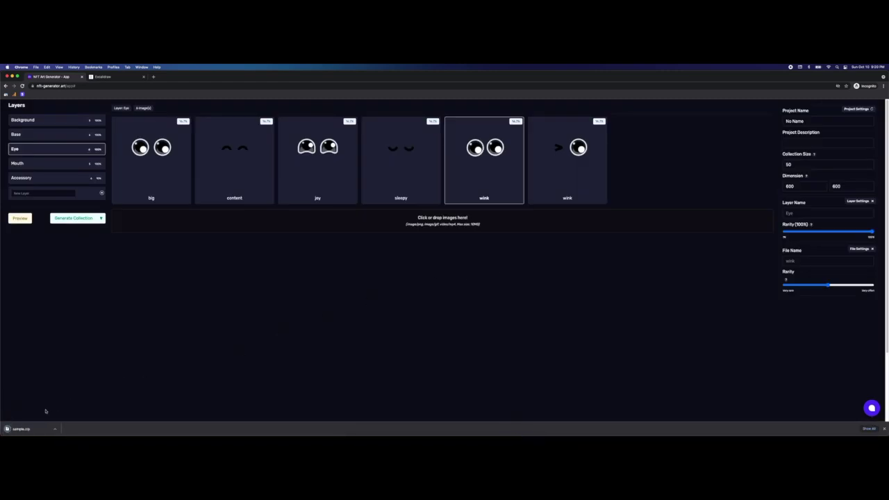
Step: Unzip sample.zip and open the extracted sample folder in Finder
click(24, 429)
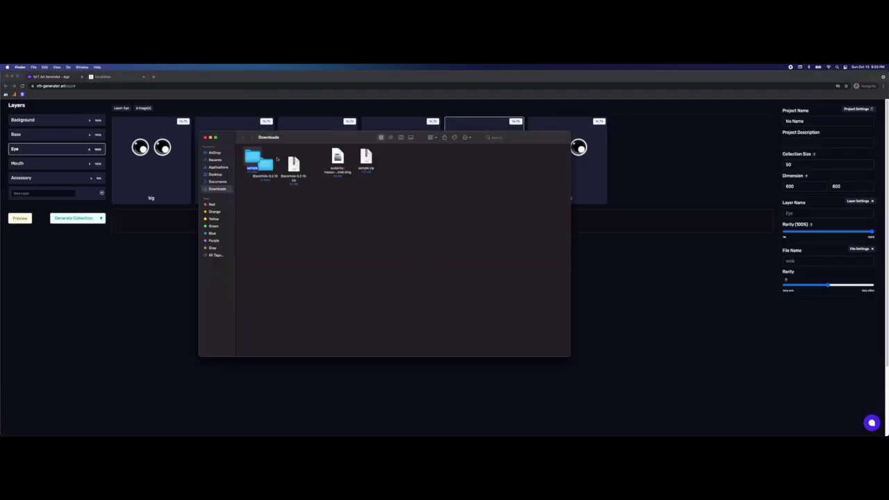
double_click(251, 158)
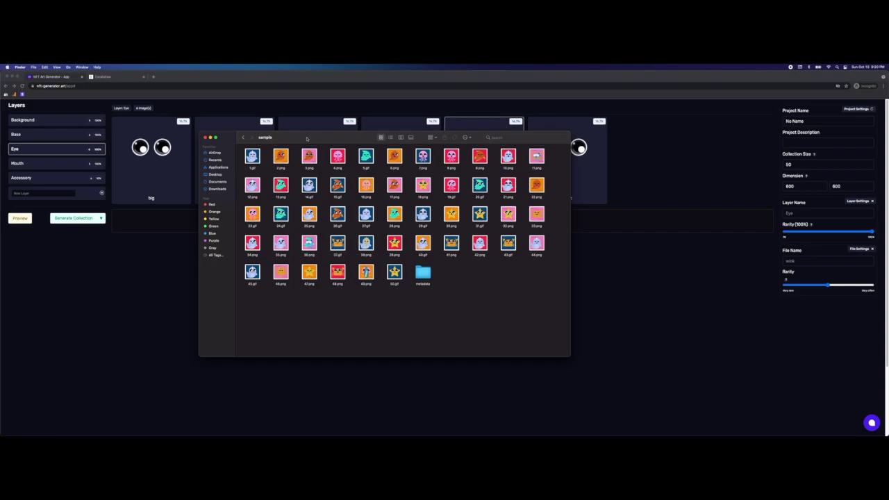
drag(306, 138, 331, 141)
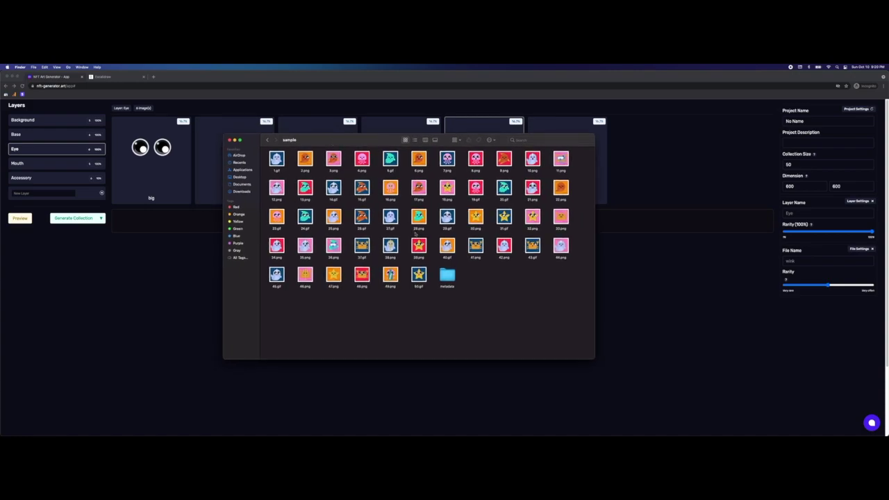
Step: Quick Look through generated images 1.gif, 2.png, 36.png, 38.png and 48.png, then close the preview
click(277, 158)
key(space)
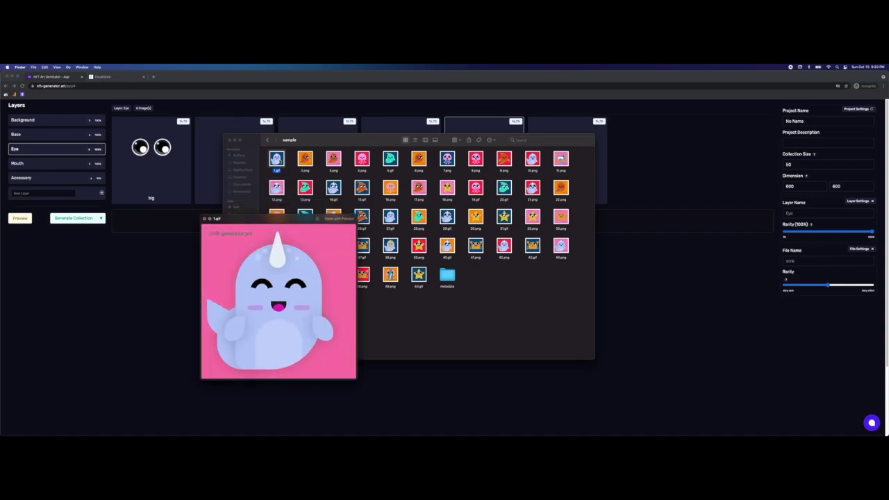
key(Right)
key(Right)
key(Right)
key(Right)
key(Right)
key(Right)
key(Right)
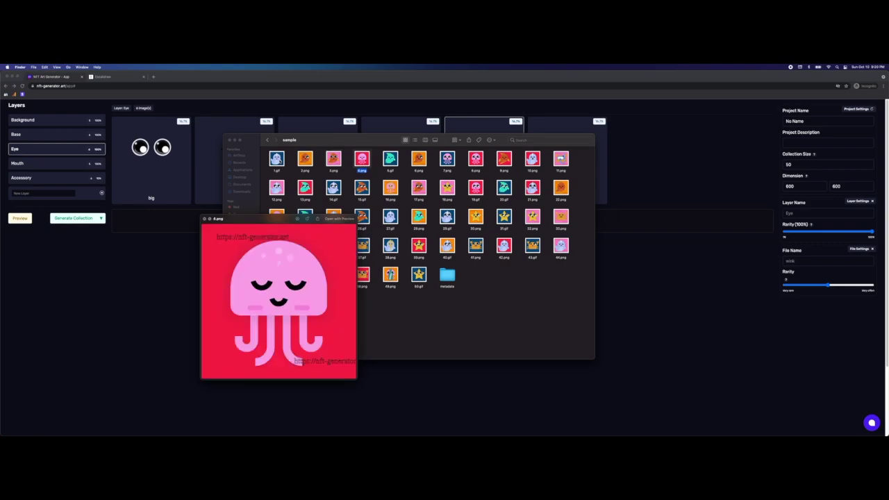
key(Down)
key(Down)
key(Down)
key(Left)
key(Left)
key(Left)
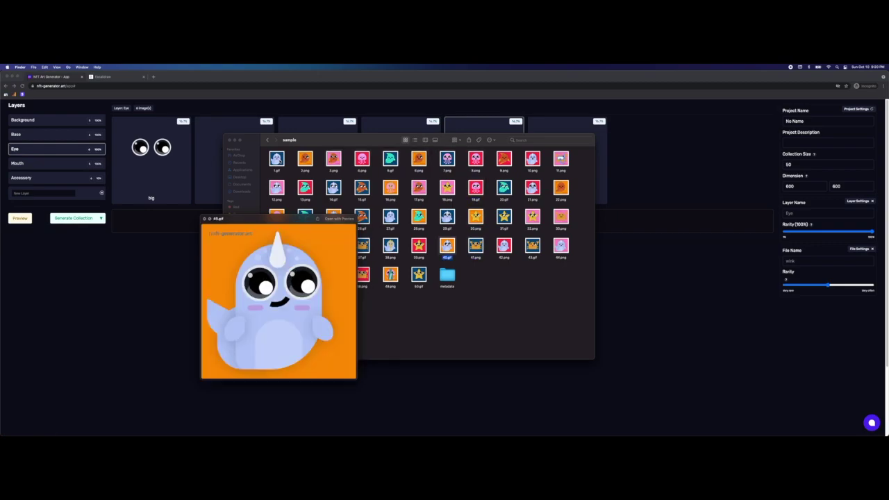
key(Left)
key(Left)
key(Left)
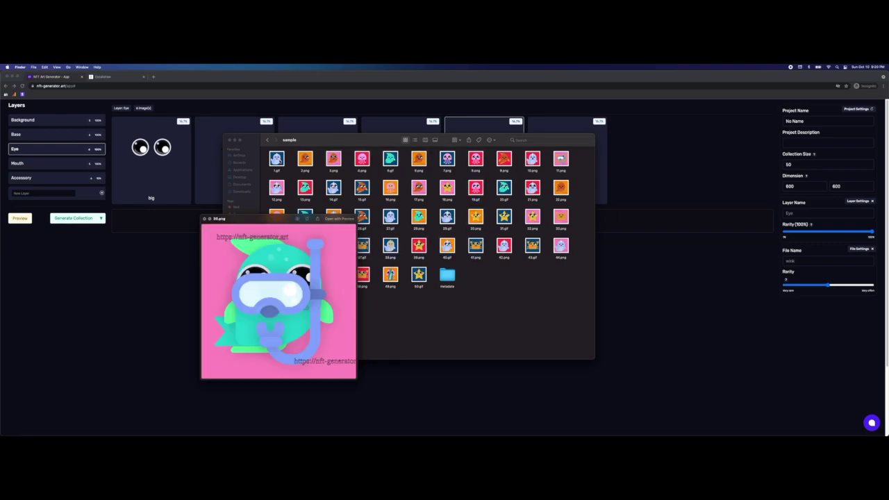
key(Right)
key(Right)
key(Right)
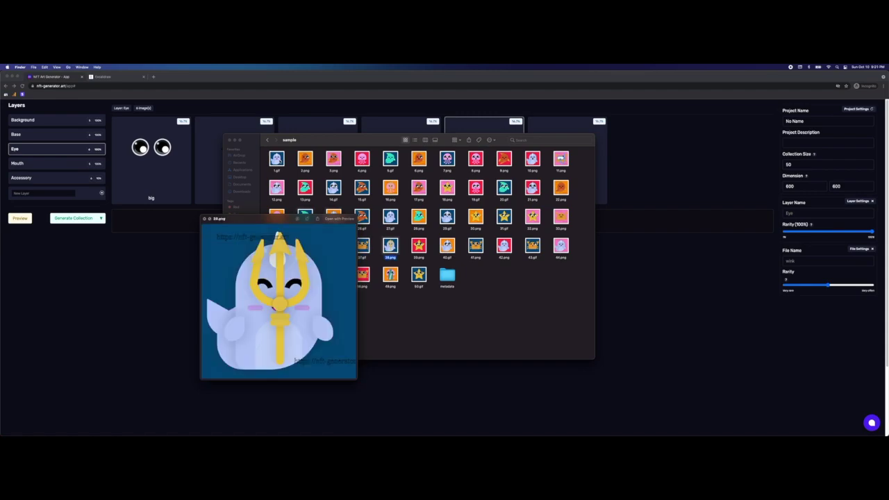
key(Down)
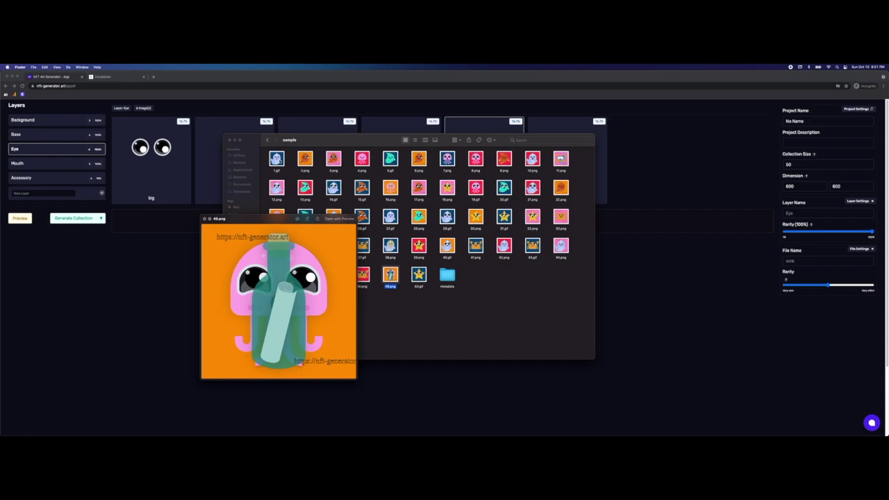
key(Up)
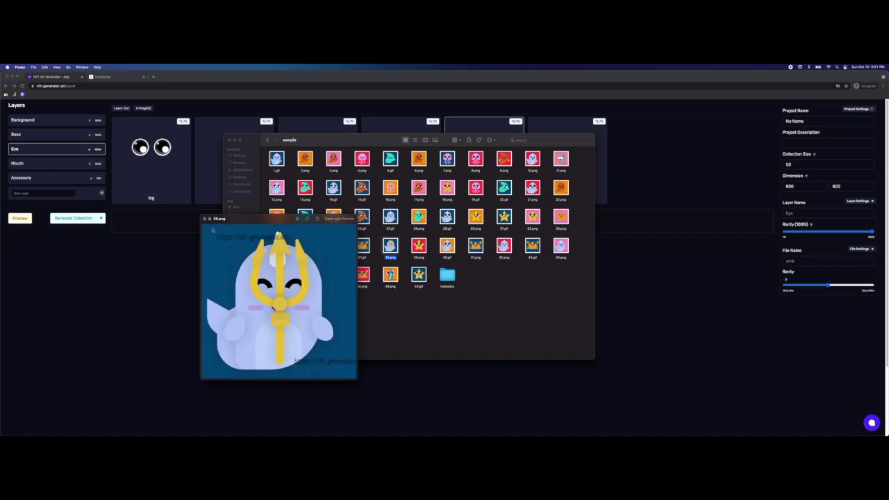
click(203, 219)
click(404, 323)
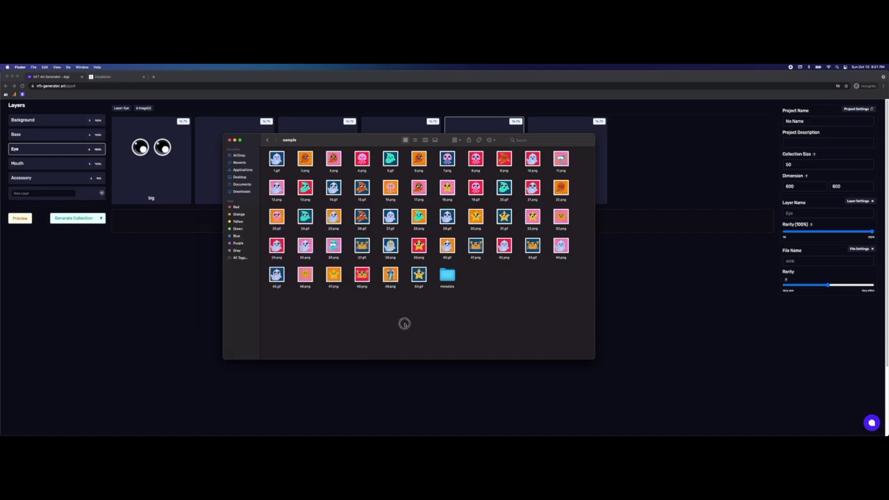
drag(377, 140, 397, 120)
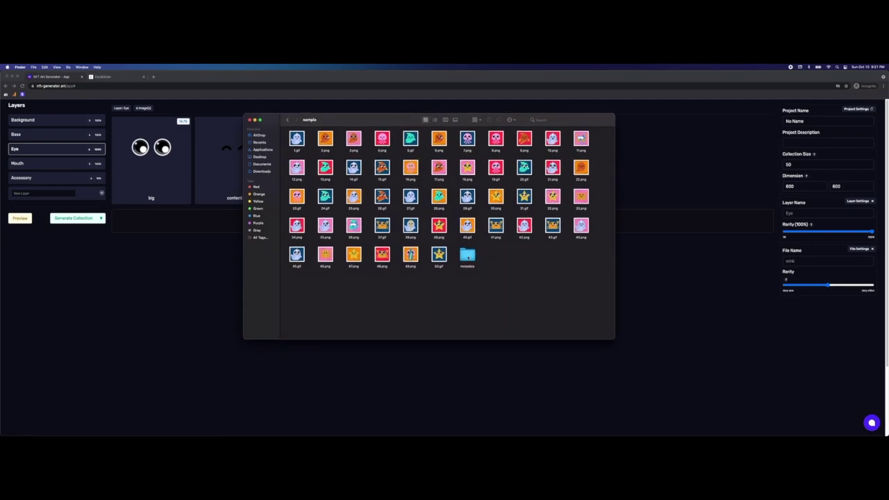
Step: Open the metadata folder and Quick Look 1.json to view its trait attributes
double_click(467, 255)
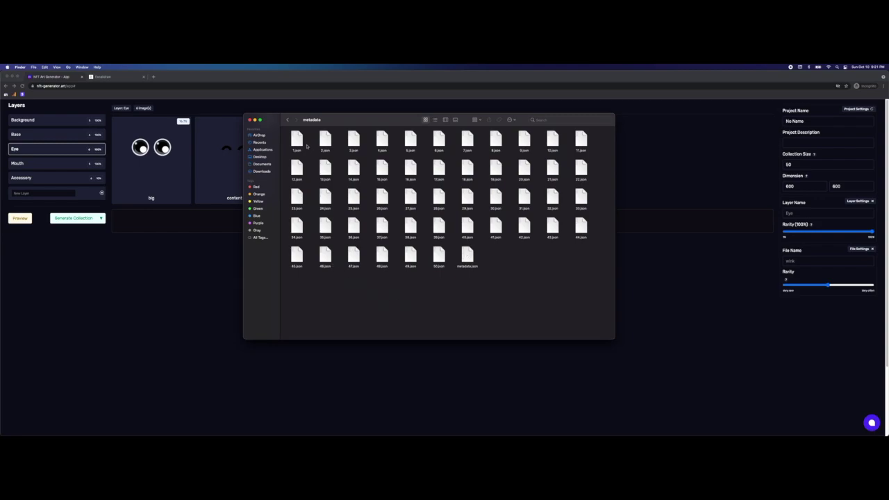
drag(337, 119, 351, 131)
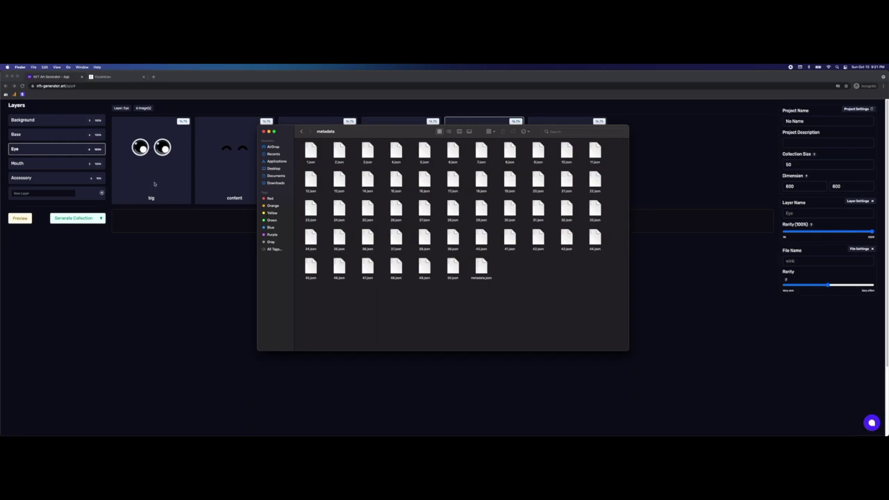
click(310, 151)
key(space)
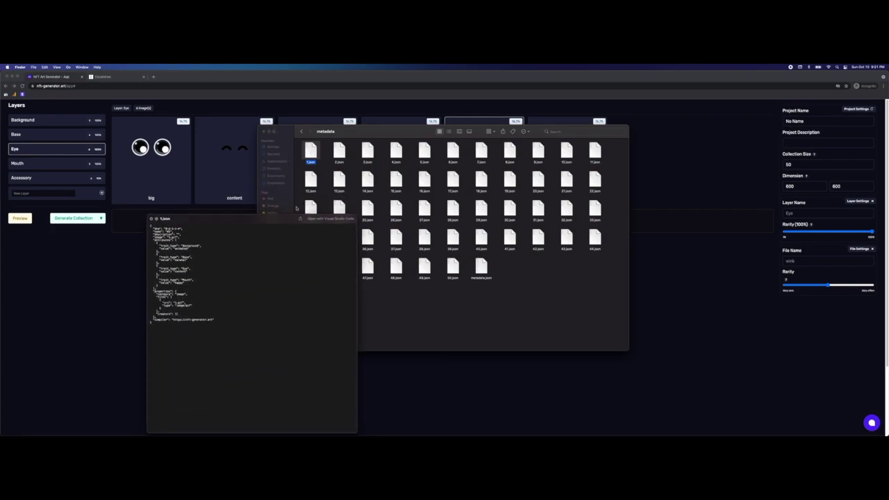
drag(282, 213, 358, 113)
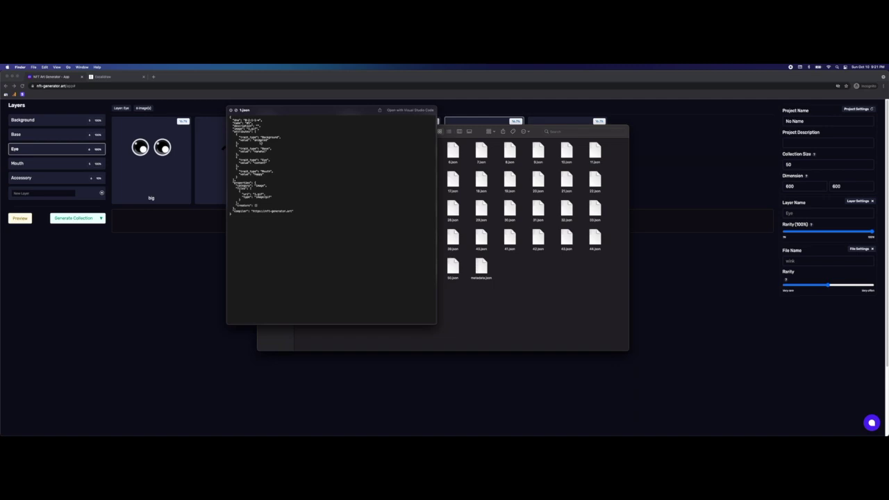
Step: Go to opensea.io in a new browser tab
click(154, 77)
text(opensea)
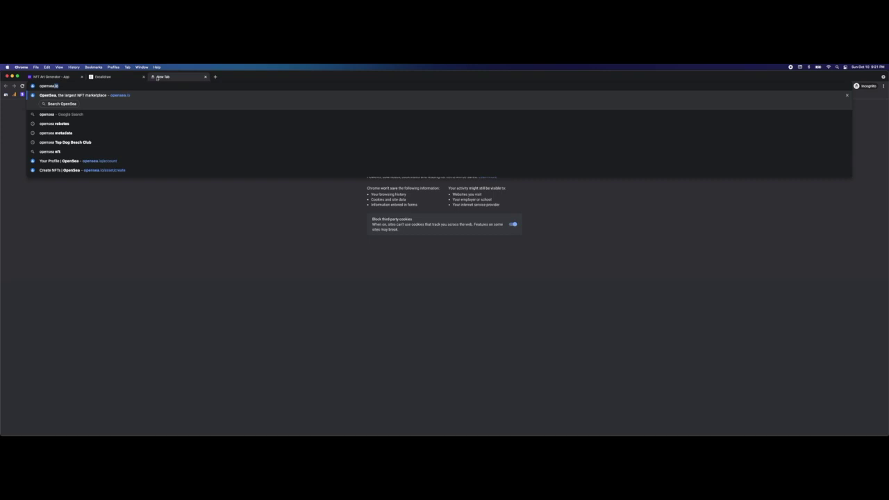
key(Return)
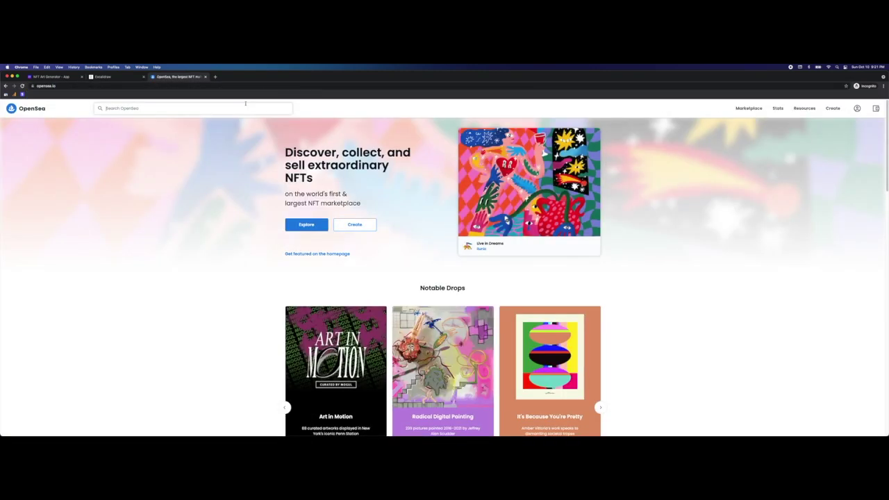
Step: Search OpenSea for robotos and expand a Roboto item's Properties to see trait rarity
click(245, 105)
text(robot)
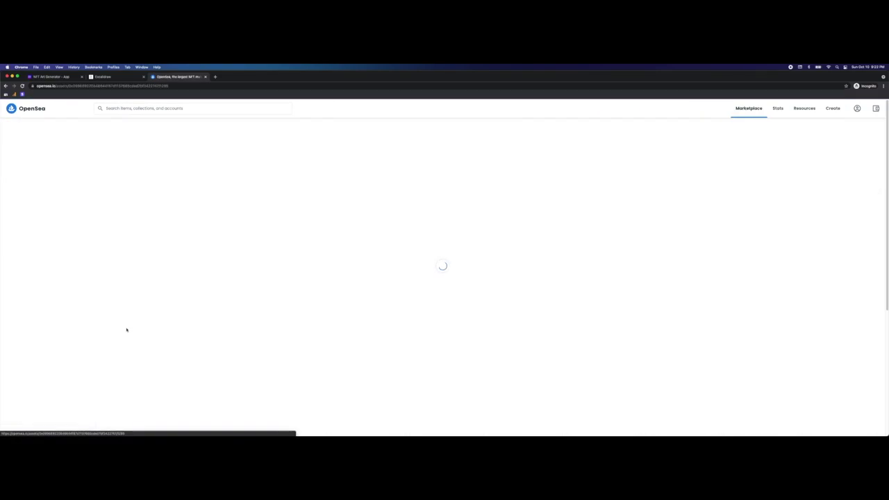
scroll(260, 266, down, 1)
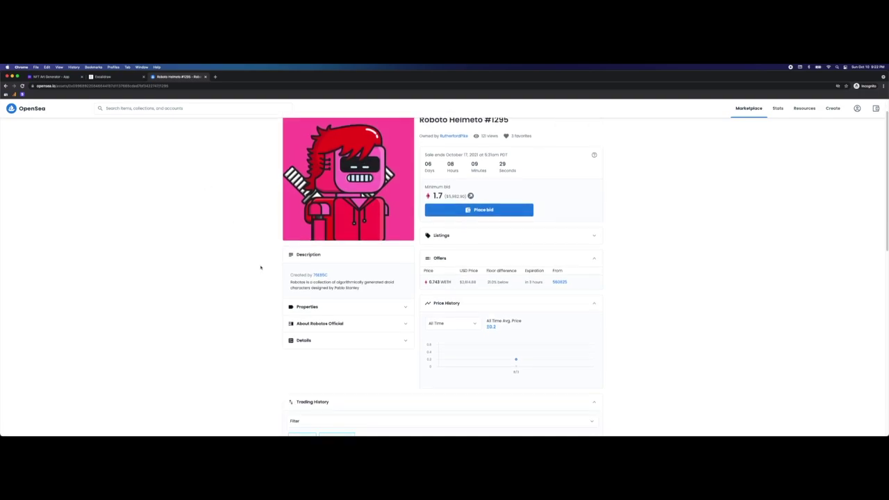
click(317, 298)
scroll(204, 254, down, 1)
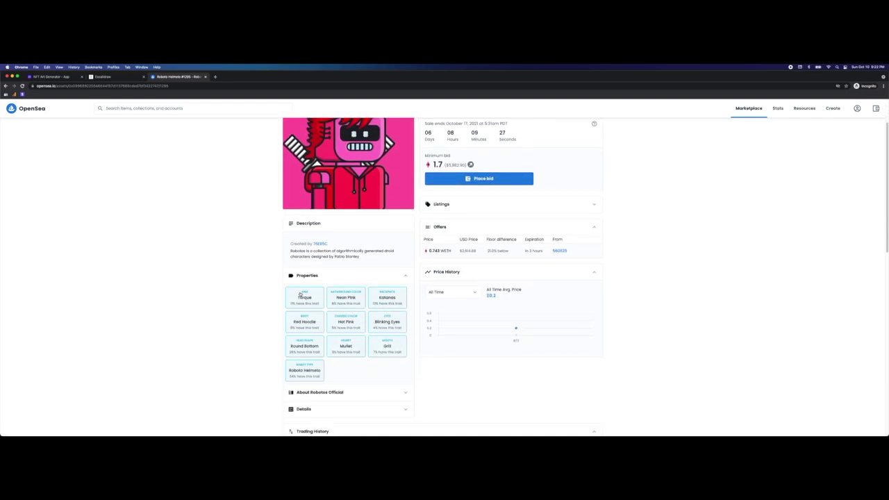
drag(301, 294, 304, 295)
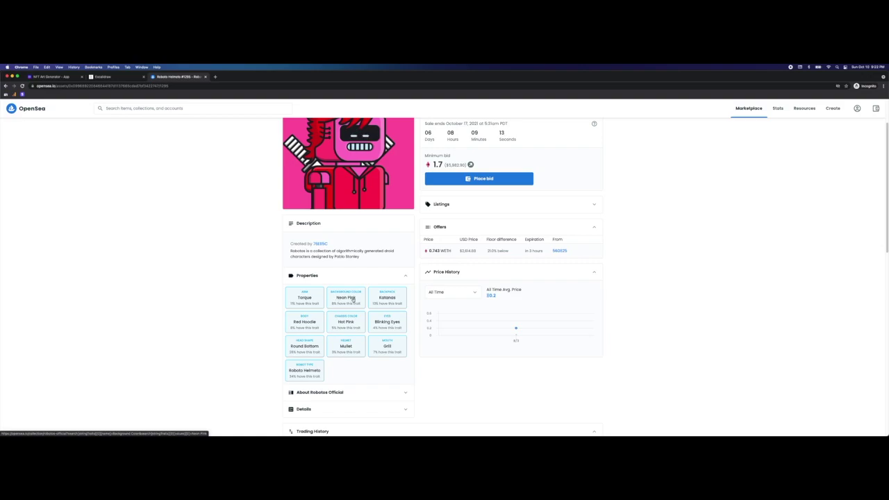
Step: Close the OpenSea tab to return to NFT Art Generator
key(super+Tab)
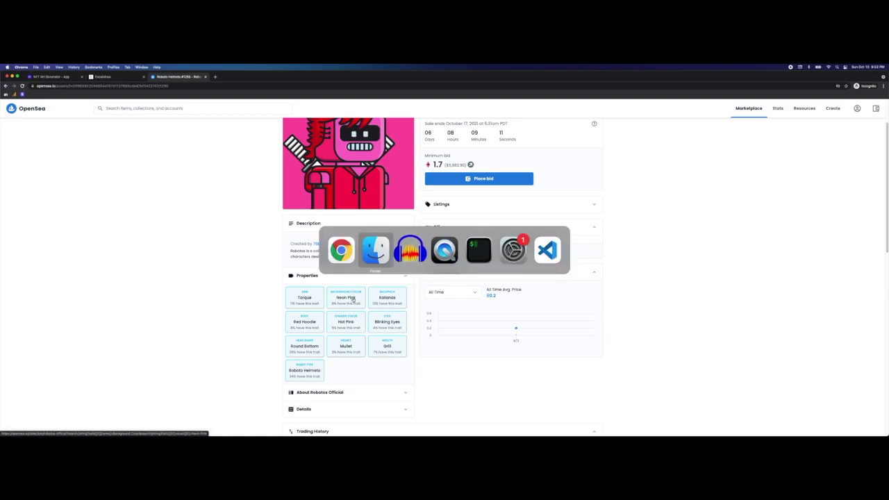
key(Escape)
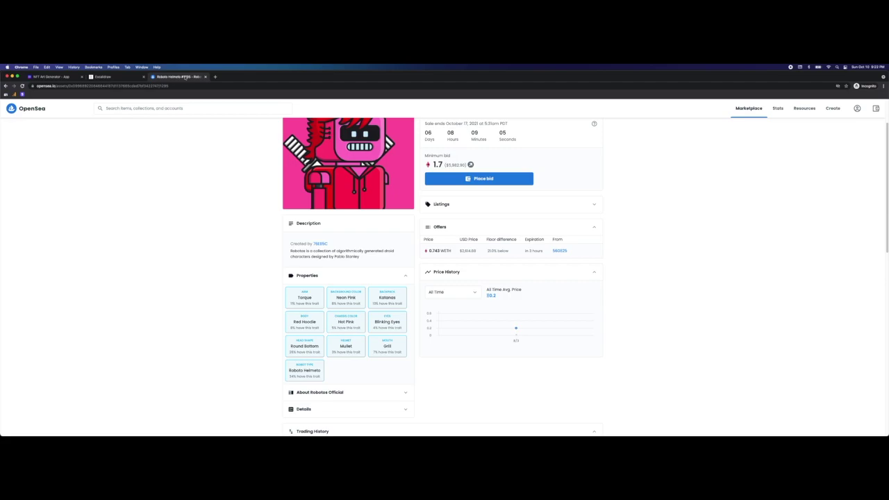
key(super+w)
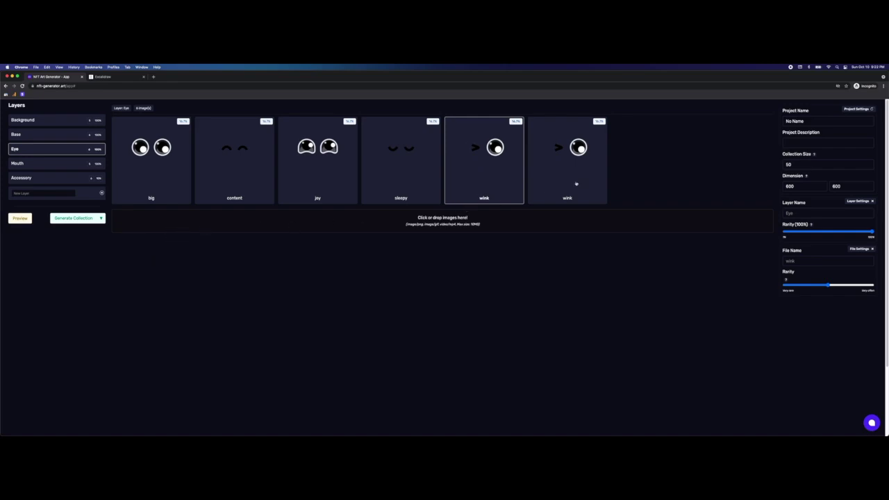
Step: Set Collection Size to 1000 and try generating, which the current layers can't support
click(792, 164)
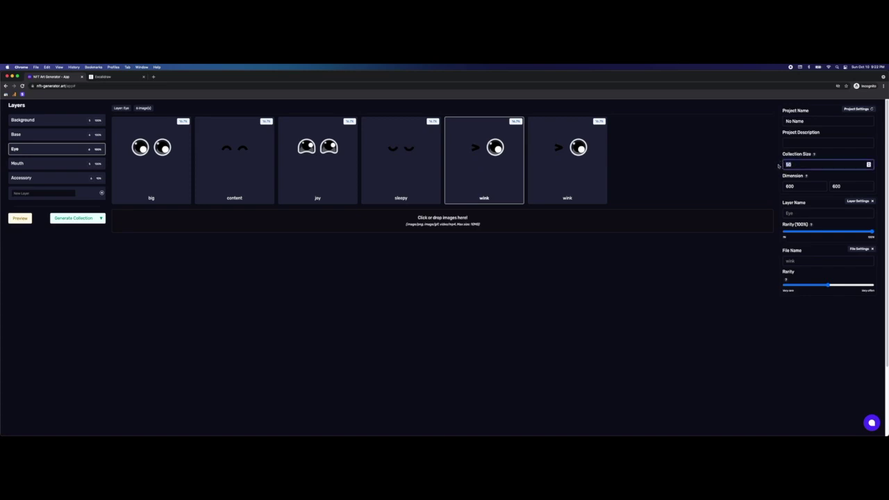
key(BackSpace)
key(BackSpace)
text(1000)
click(609, 298)
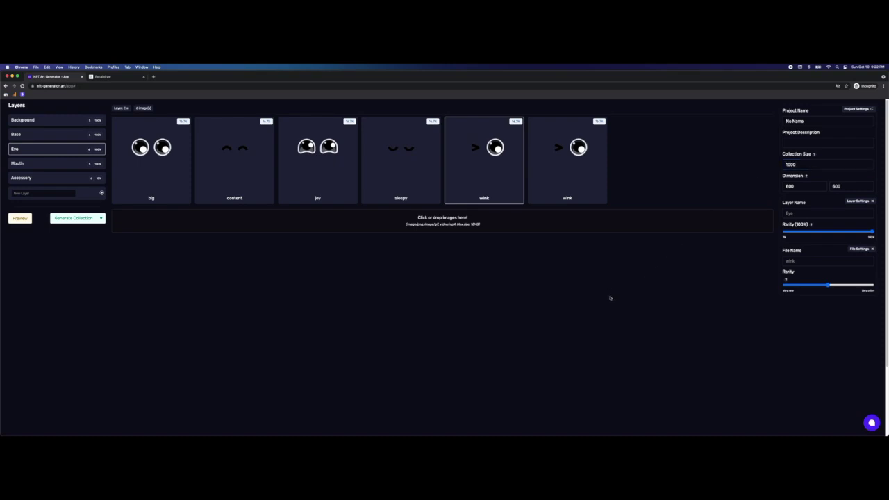
click(73, 218)
click(73, 219)
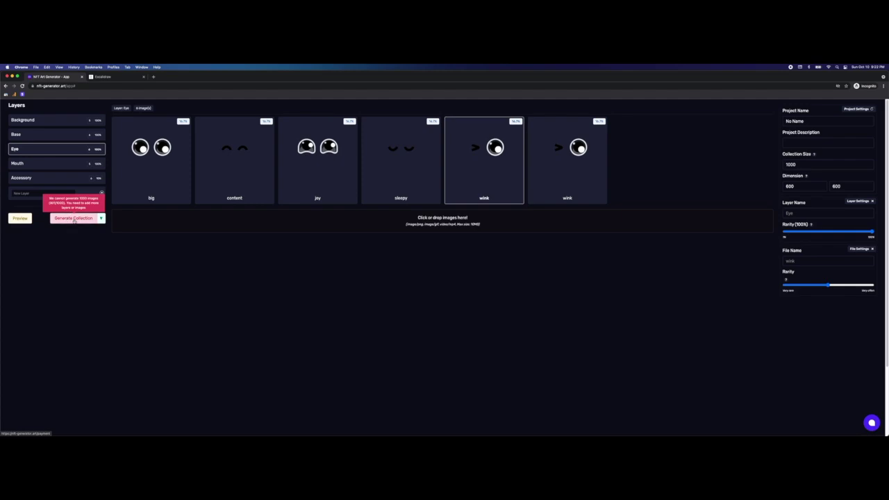
click(71, 220)
click(71, 221)
click(72, 219)
Step: Change the Collection Size to 800
double_click(795, 164)
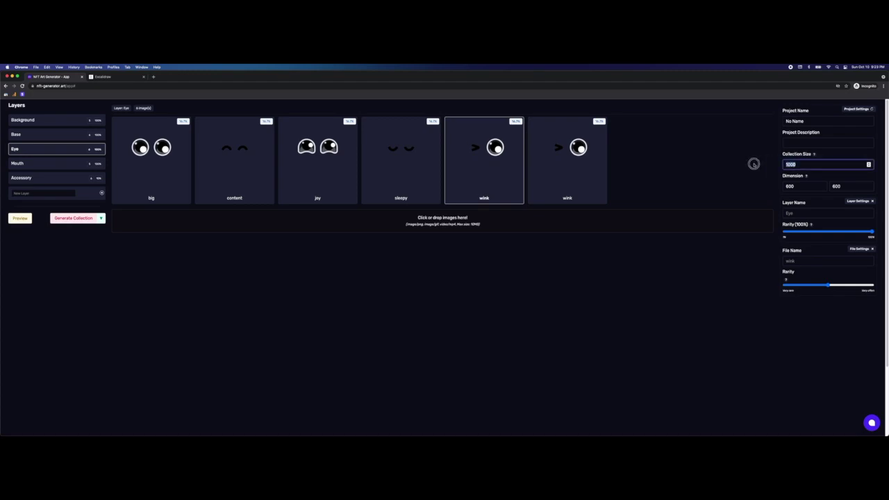
text(800)
click(643, 289)
Step: Generate the 800-image collection to bring up the Purchase checkout page
click(73, 218)
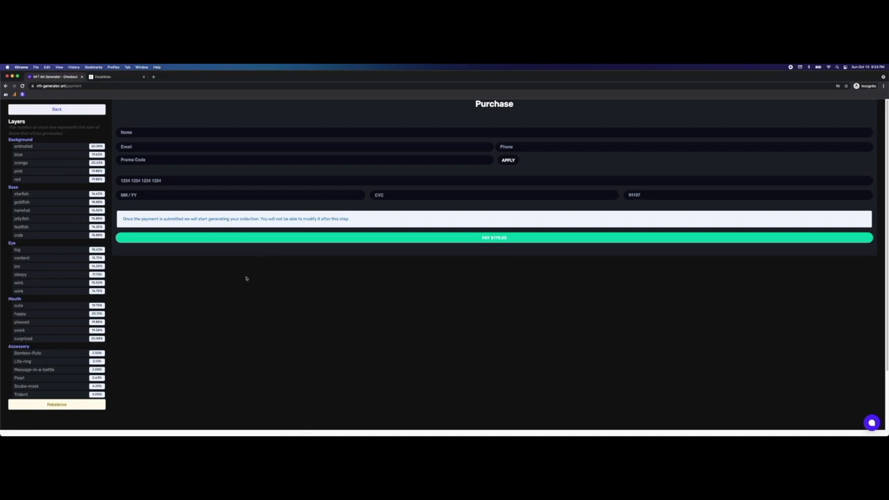
scroll(53, 192, down, 3)
scroll(53, 204, up, 3)
Step: Rebalance the per-trait image counts three times
click(57, 406)
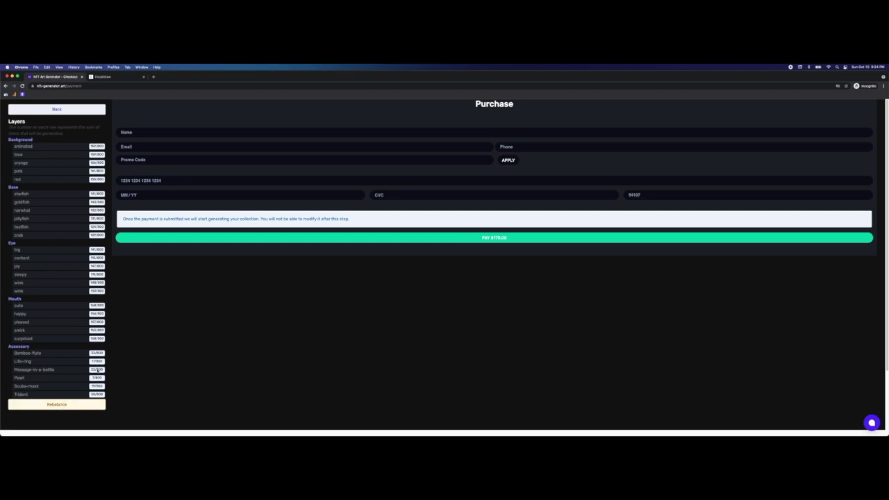
click(50, 406)
click(51, 406)
Step: Go Back from the Purchase page to the Layers editor
click(74, 109)
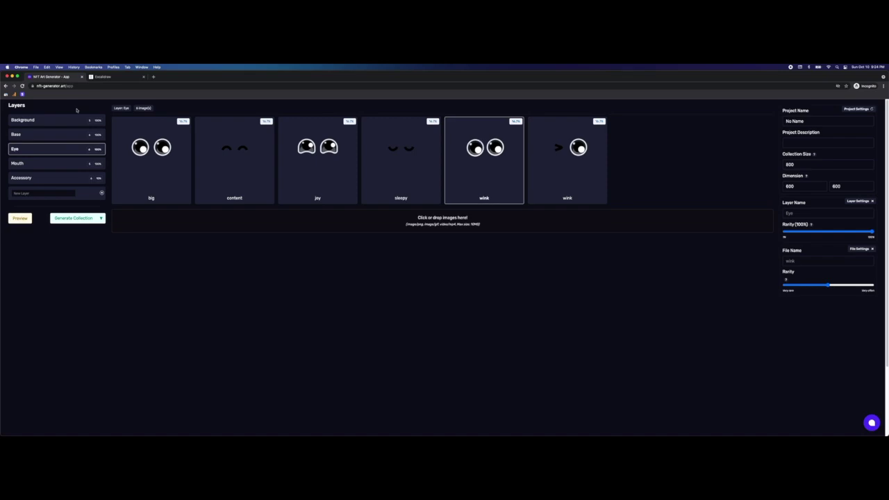